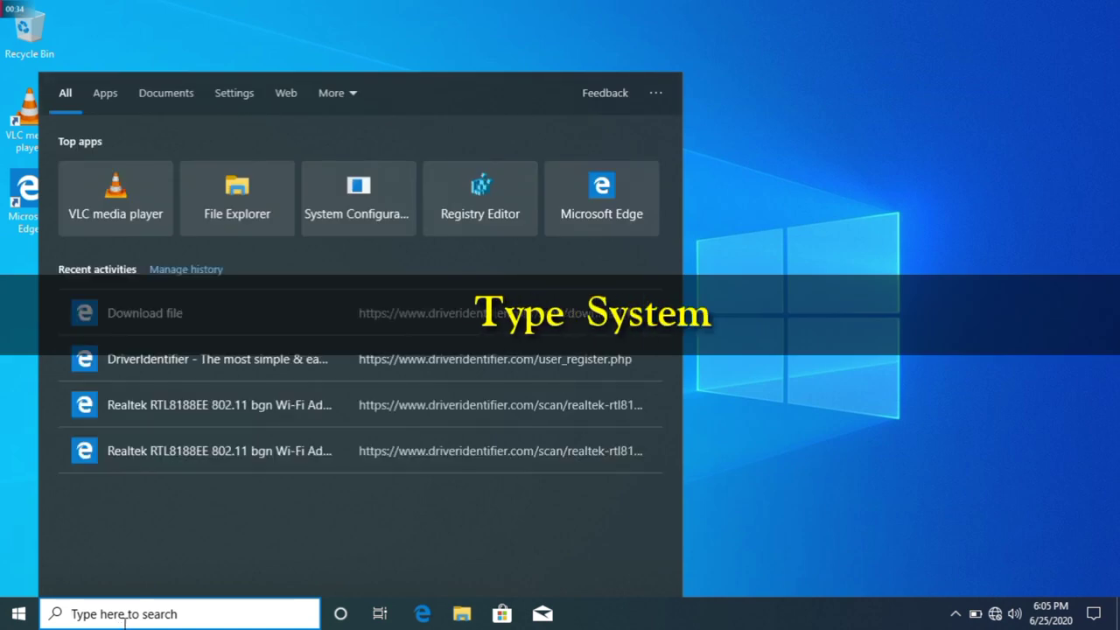
Type 'syst' into Windows search so System Configuration appears as the best match
{"action": "type", "text": "sys"}
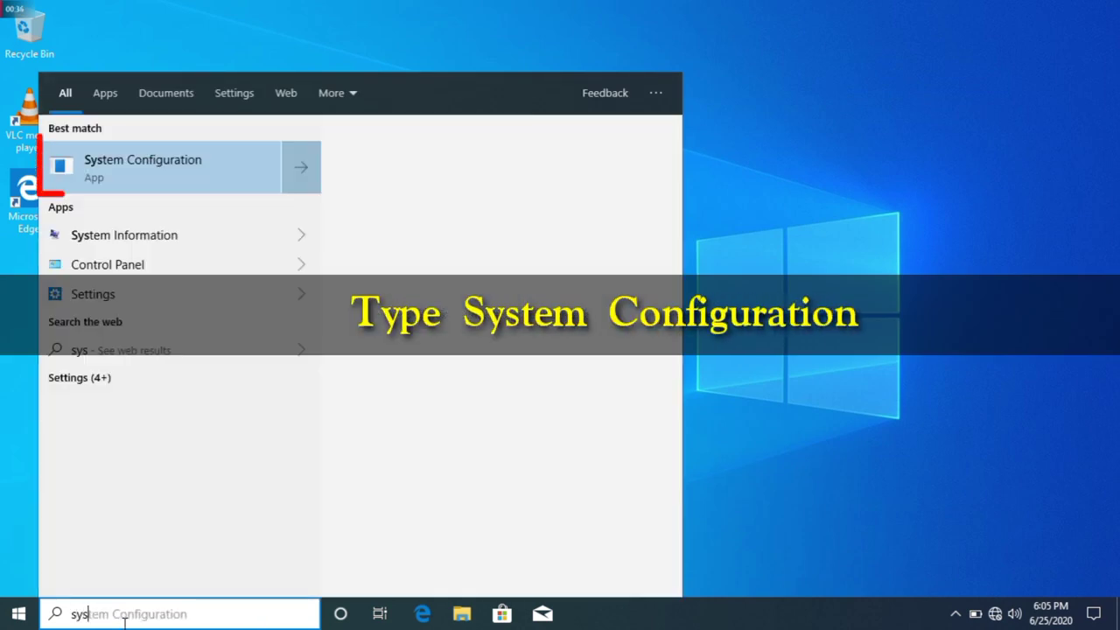
{"action": "type", "text": "t"}
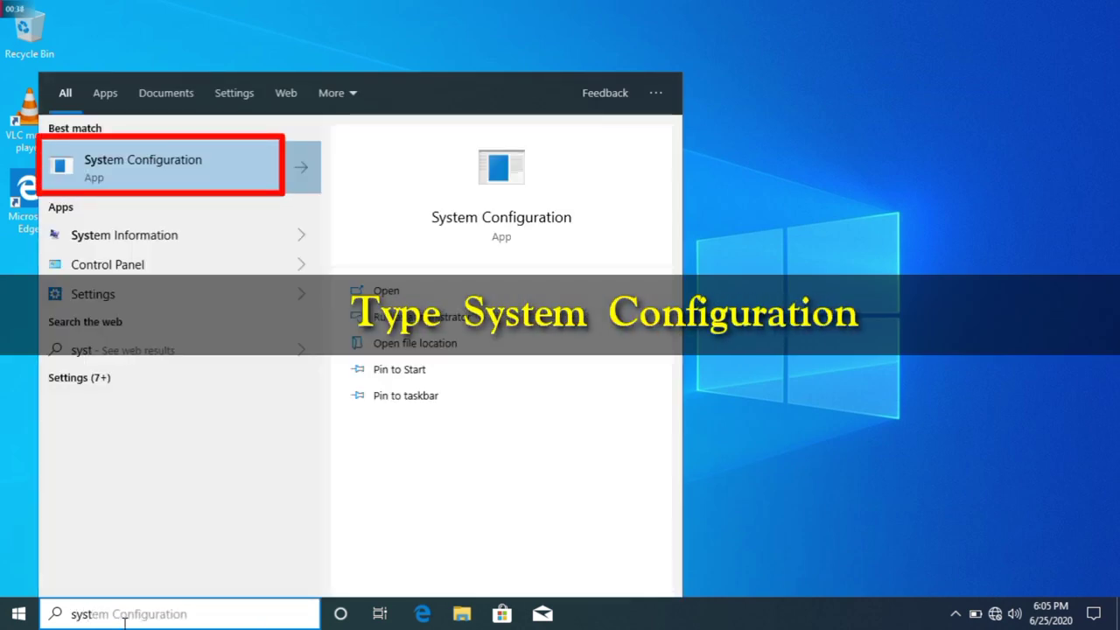
Launch System Configuration from the search results
{"action": "key", "text": "Return"}
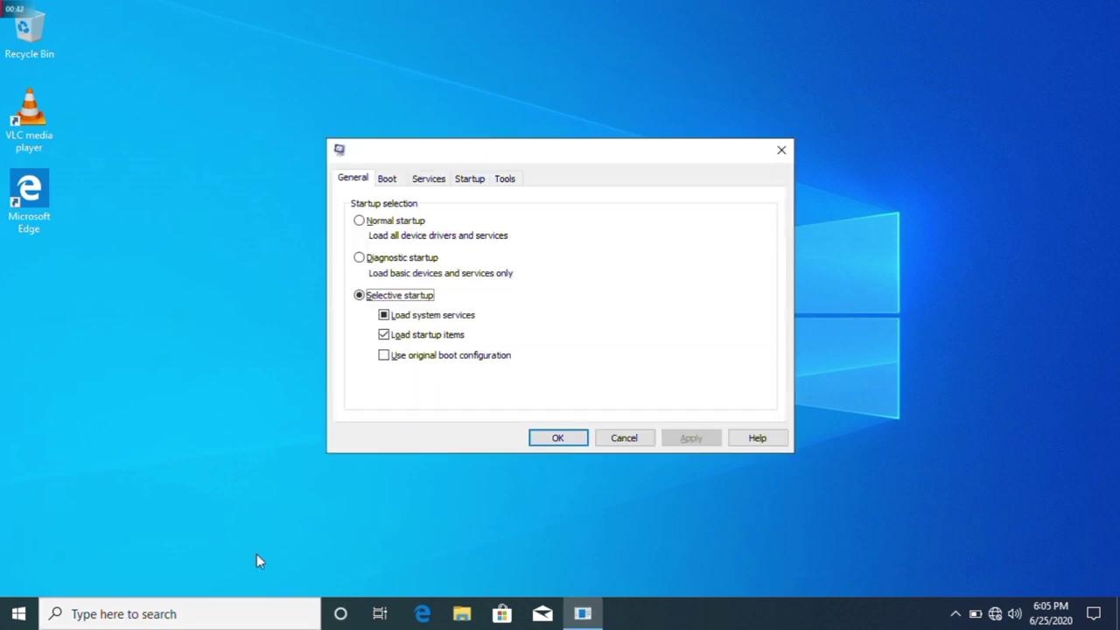
Tick WLAN AutoConfig on System Configuration's Services tab, apply, and restart
{"action": "left_click", "coordinate": [387, 178]}
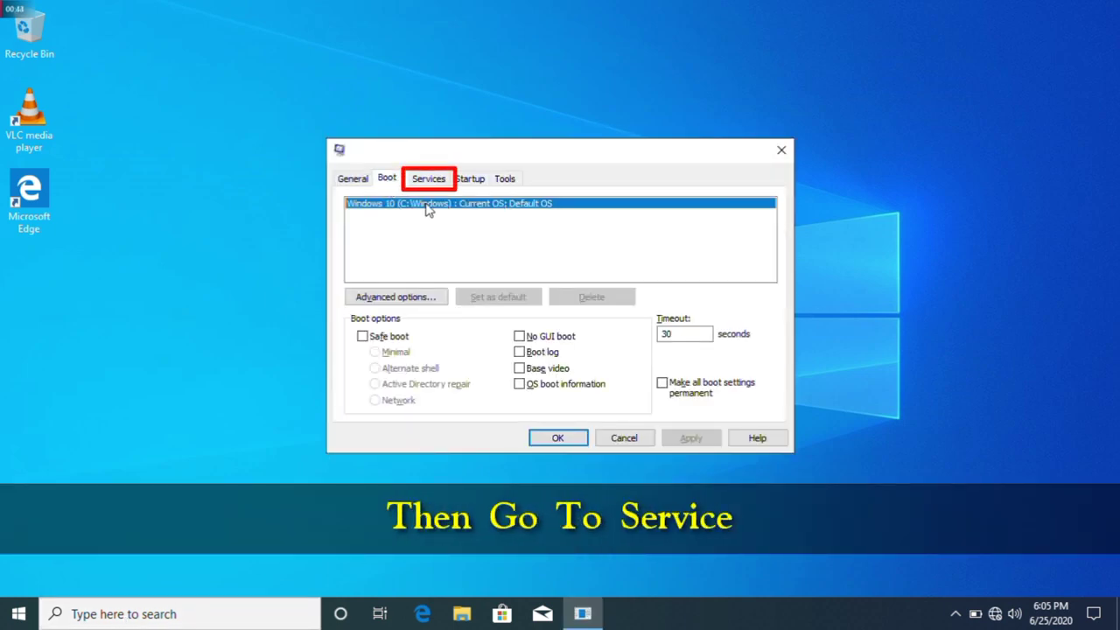
{"action": "left_click", "coordinate": [424, 179]}
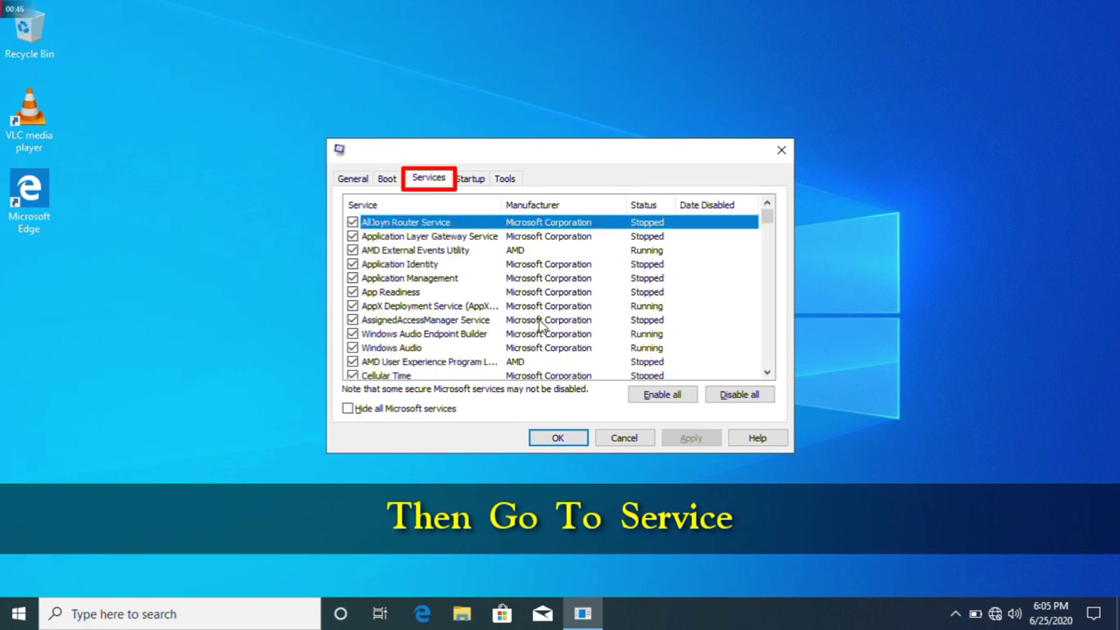
{"action": "left_click_drag", "start_coordinate": [768, 220], "coordinate": [767, 340]}
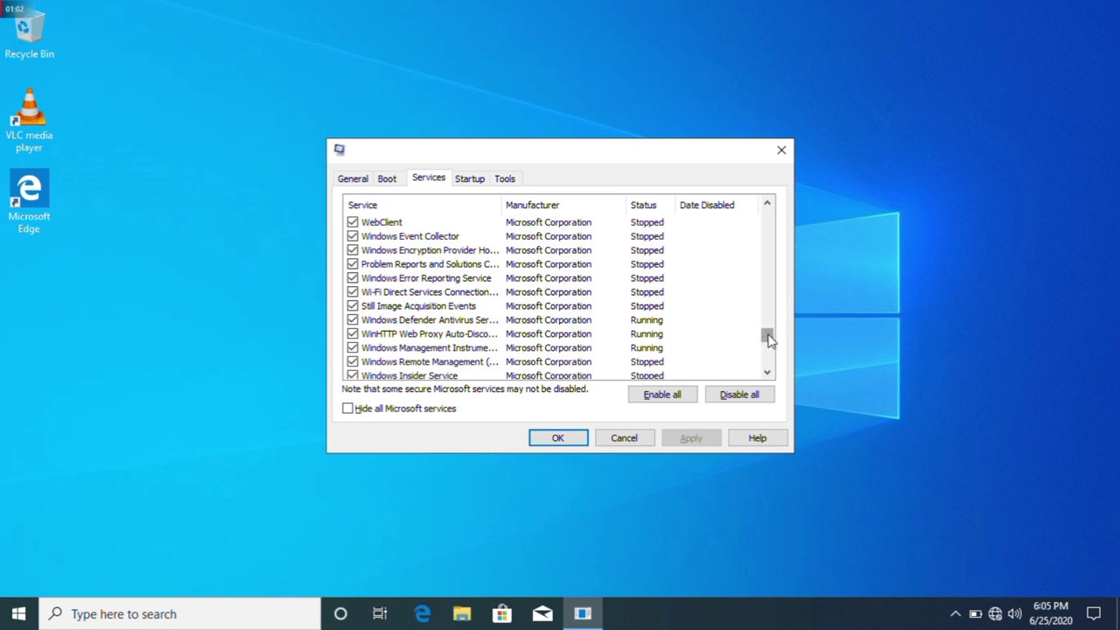
{"action": "scroll", "coordinate": [770, 339], "scroll_direction": "down", "scroll_amount": 2}
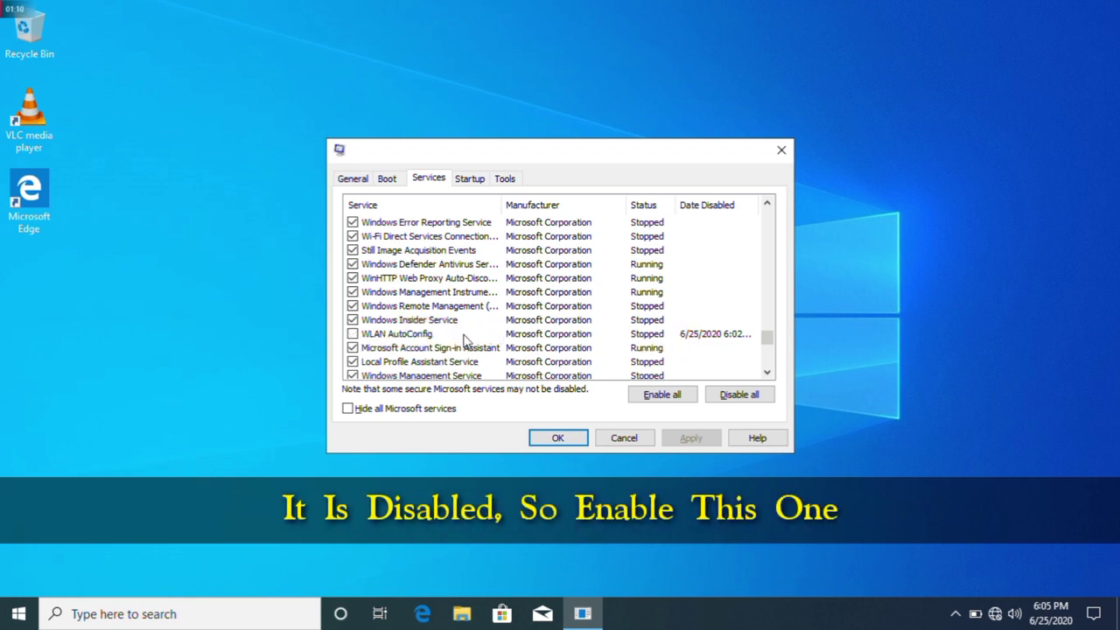
{"action": "left_click", "coordinate": [352, 335]}
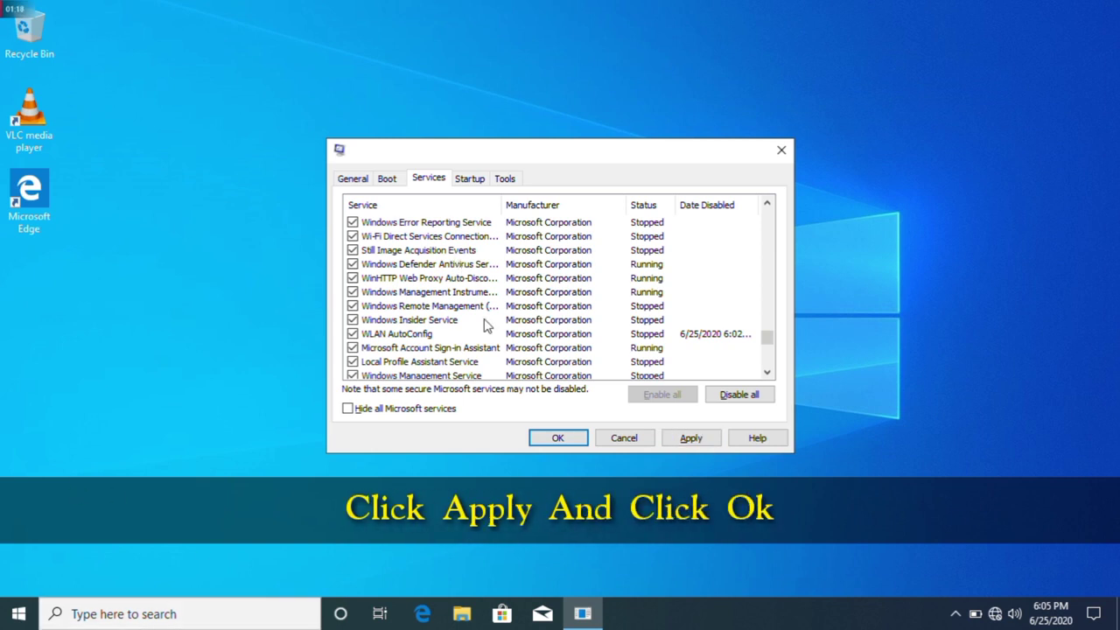
{"action": "left_click", "coordinate": [676, 443]}
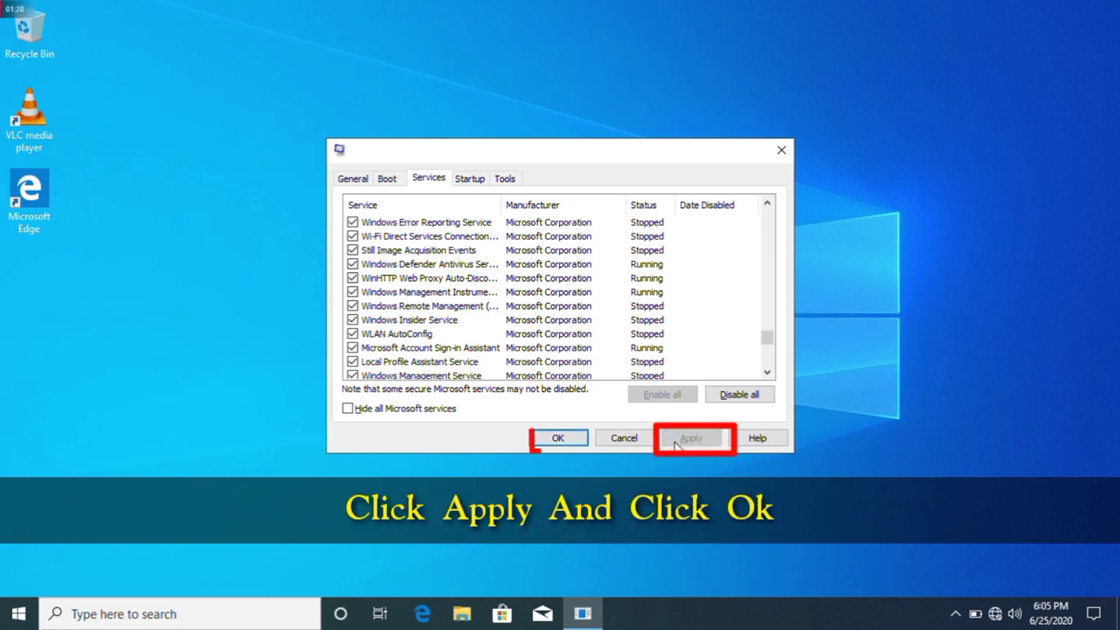
{"action": "left_click", "coordinate": [555, 440]}
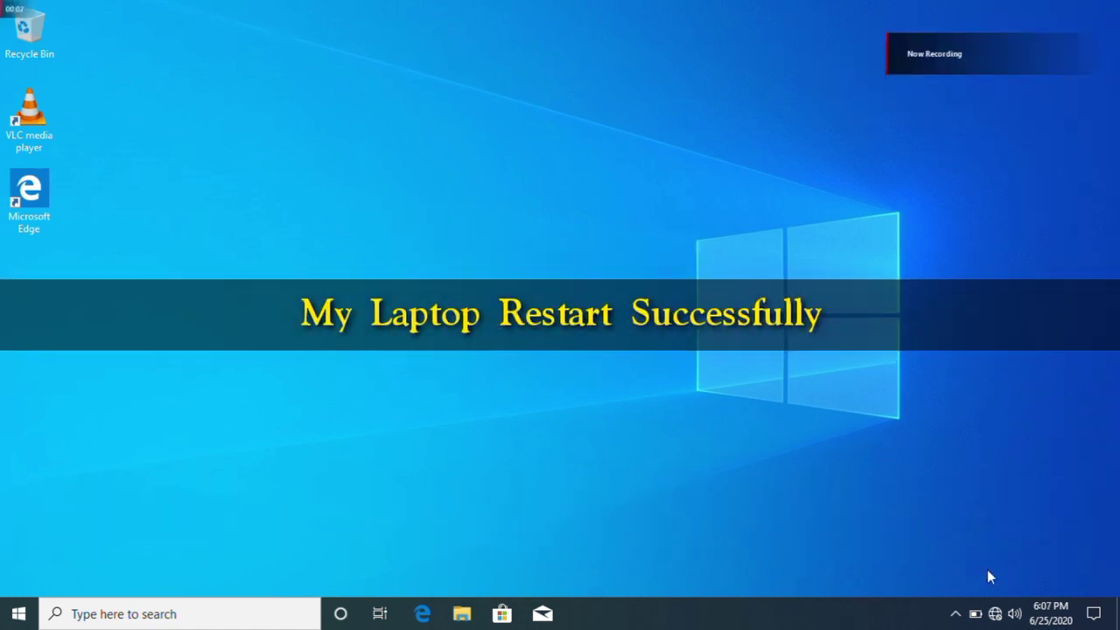
Toggle Wi-Fi on and off in the network panel to confirm no networks appear
{"action": "left_click", "coordinate": [996, 615]}
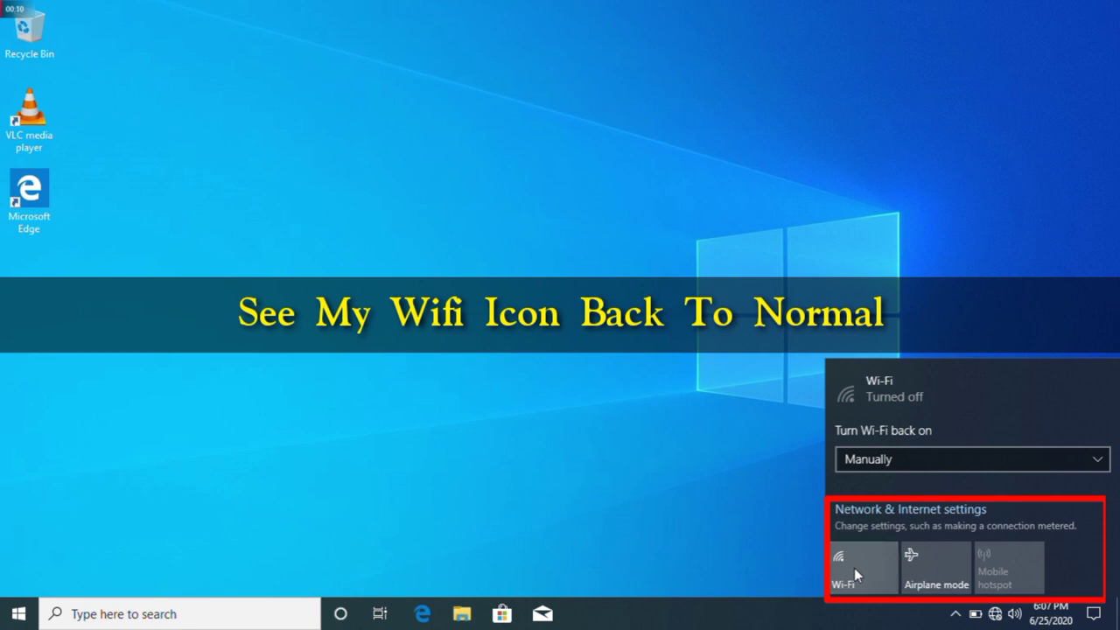
{"action": "left_click", "coordinate": [864, 558]}
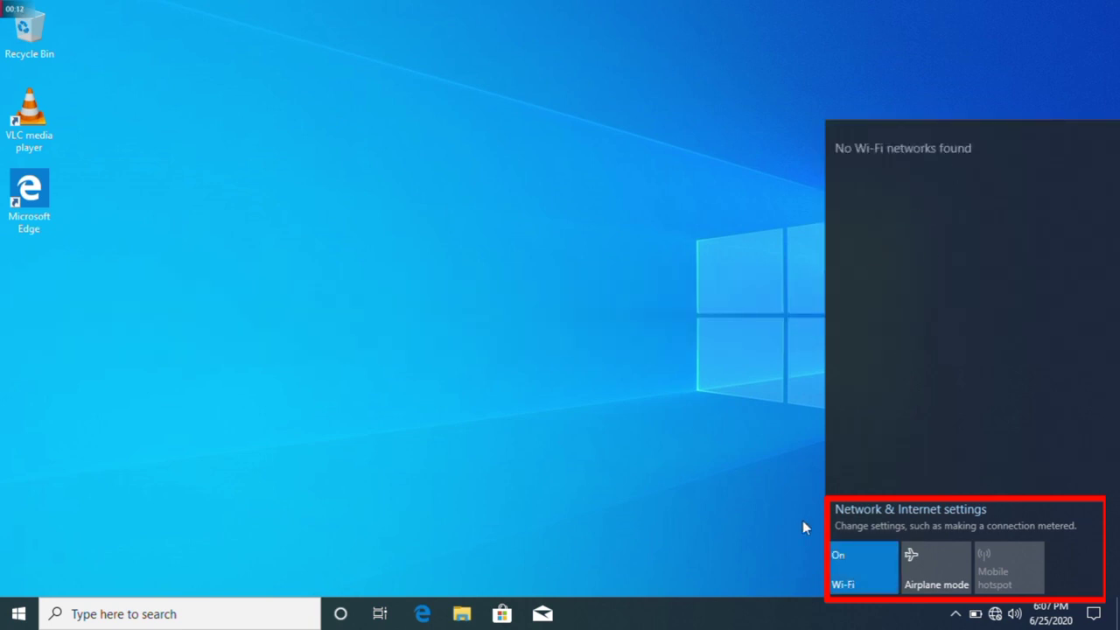
{"action": "left_click", "coordinate": [854, 551]}
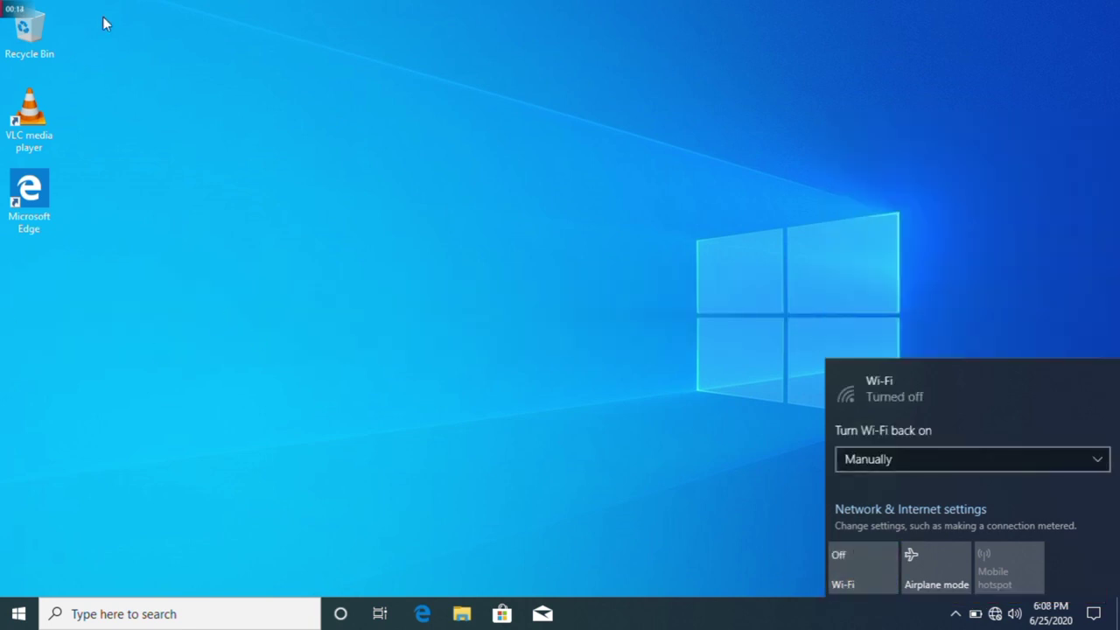
{"action": "left_click", "coordinate": [235, 293]}
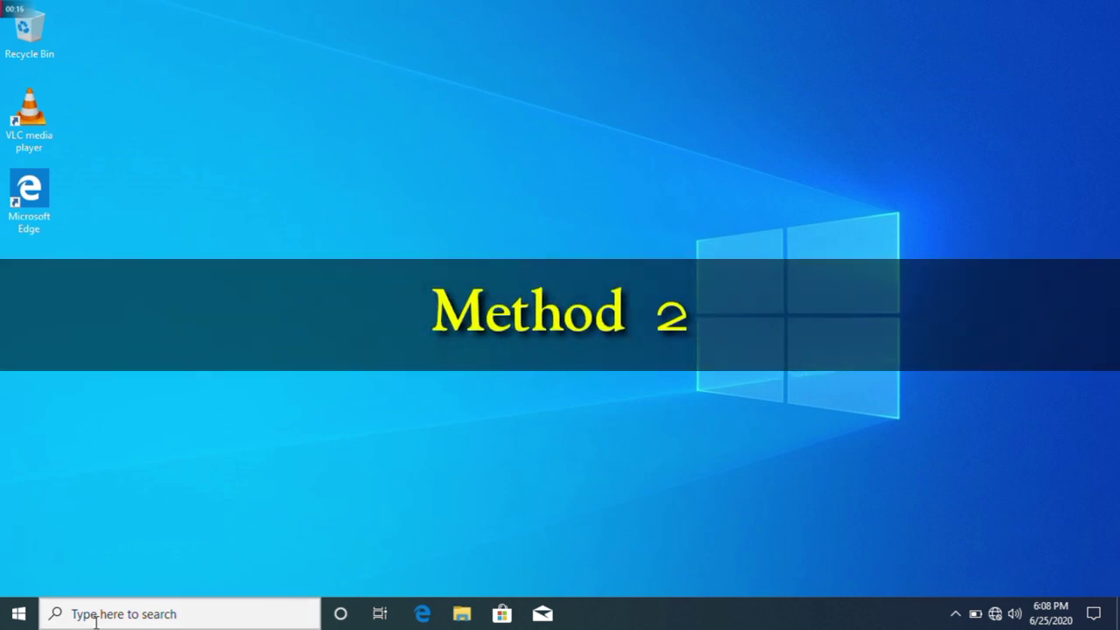
Search 'ser' in Windows search and launch the Services app
{"action": "left_click", "coordinate": [96, 617]}
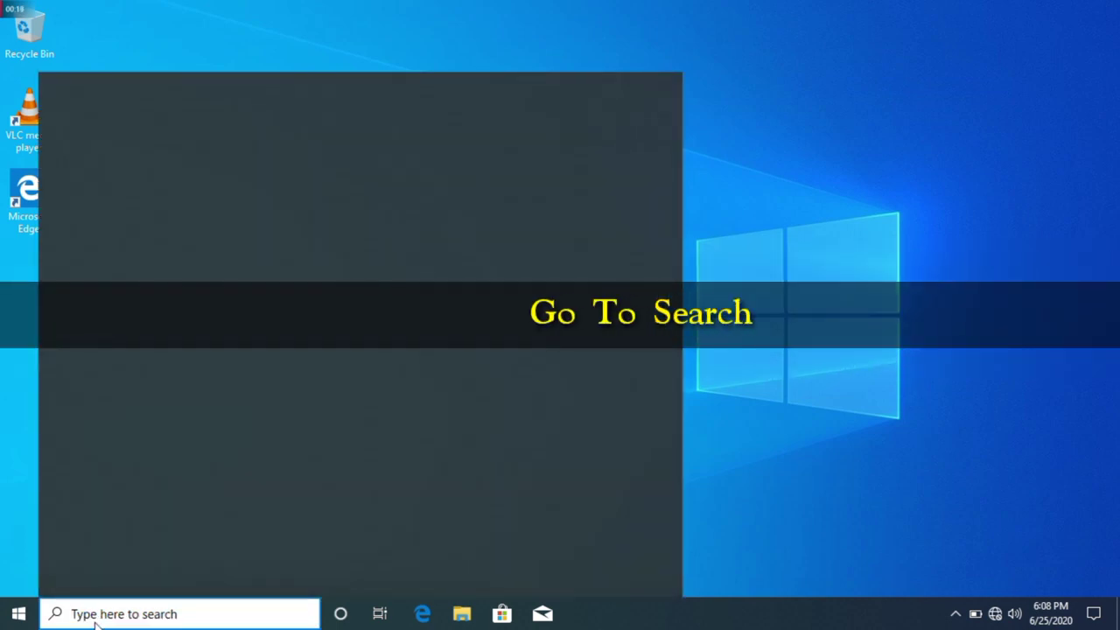
{"action": "type", "text": "ser"}
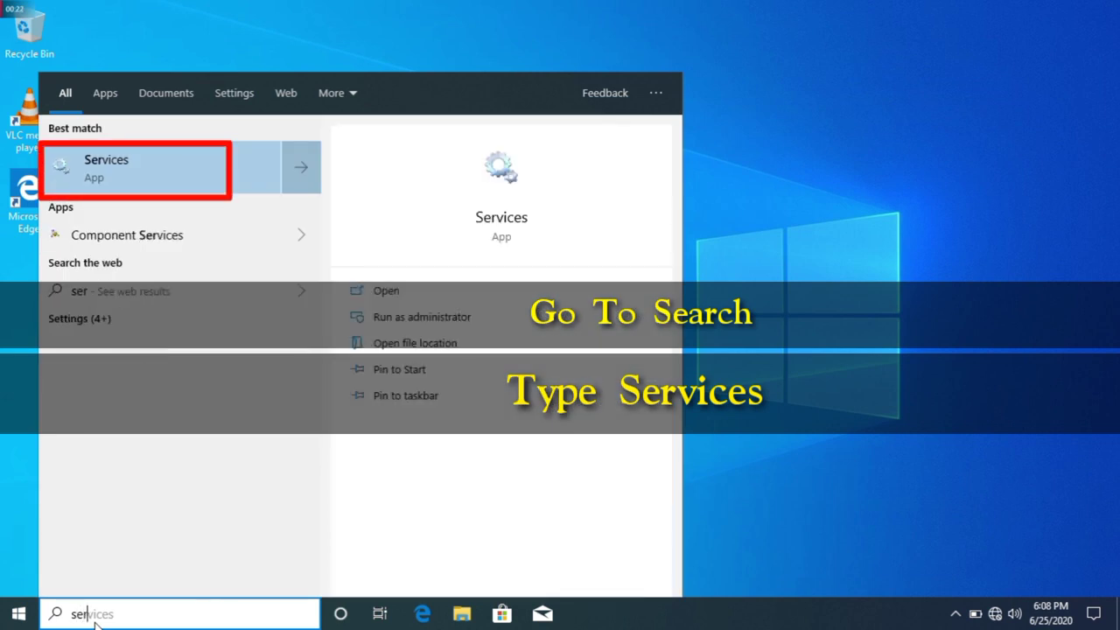
{"action": "key", "text": "Return"}
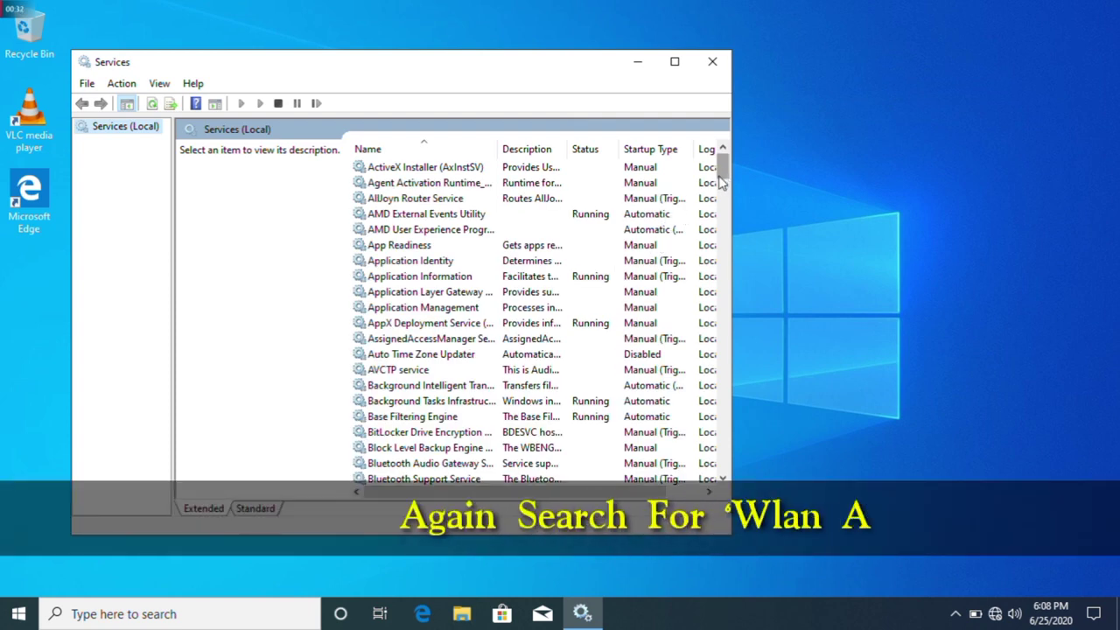
Set WLAN AutoConfig to Automatic startup, start it, apply, and close Services
{"action": "left_click_drag", "start_coordinate": [725, 170], "coordinate": [718, 408]}
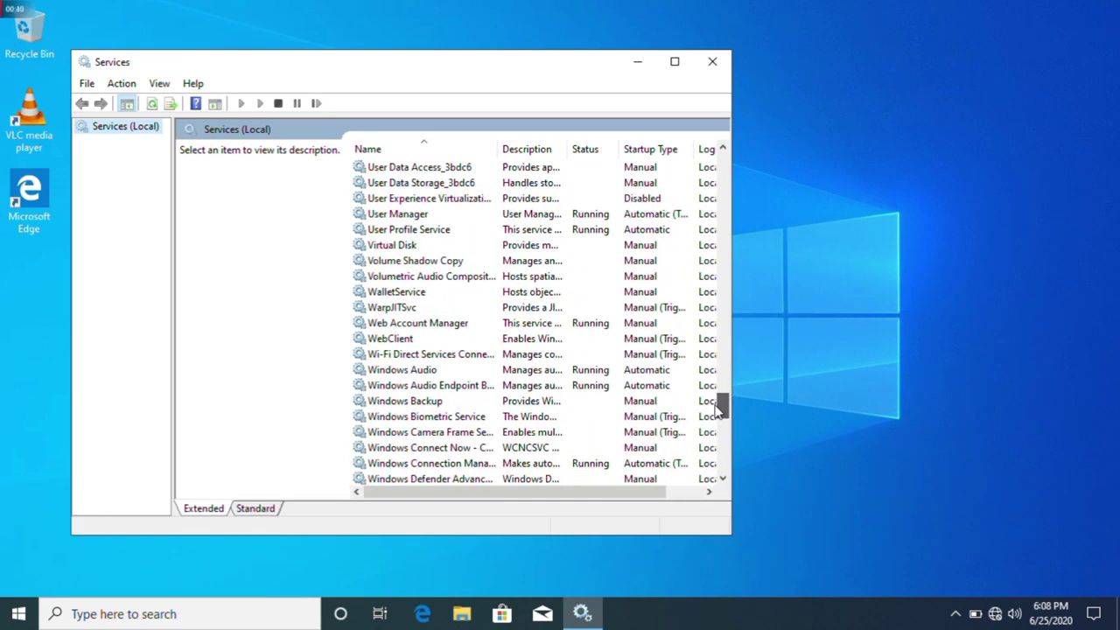
{"action": "left_click_drag", "start_coordinate": [717, 409], "coordinate": [723, 457]}
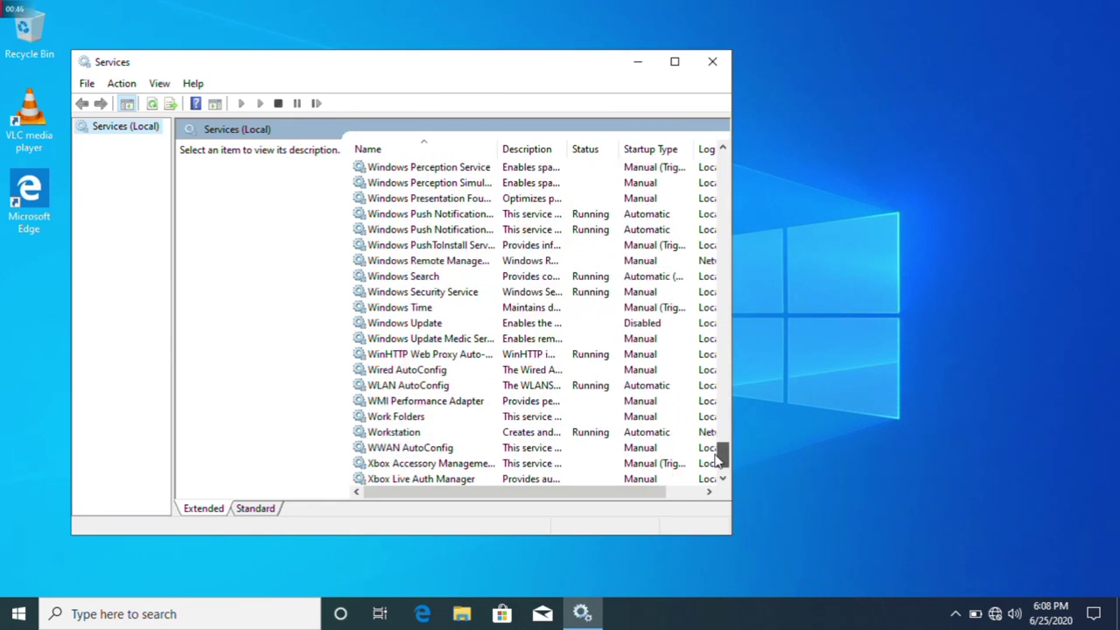
{"action": "double_click", "coordinate": [385, 391]}
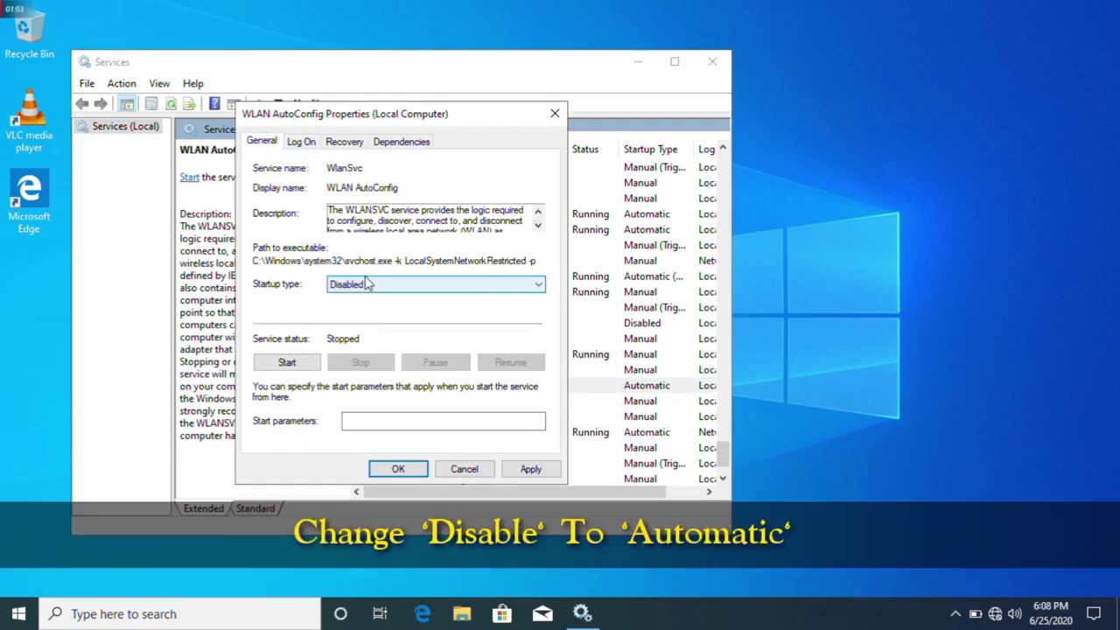
{"action": "left_click", "coordinate": [367, 285]}
{"action": "left_click", "coordinate": [346, 309]}
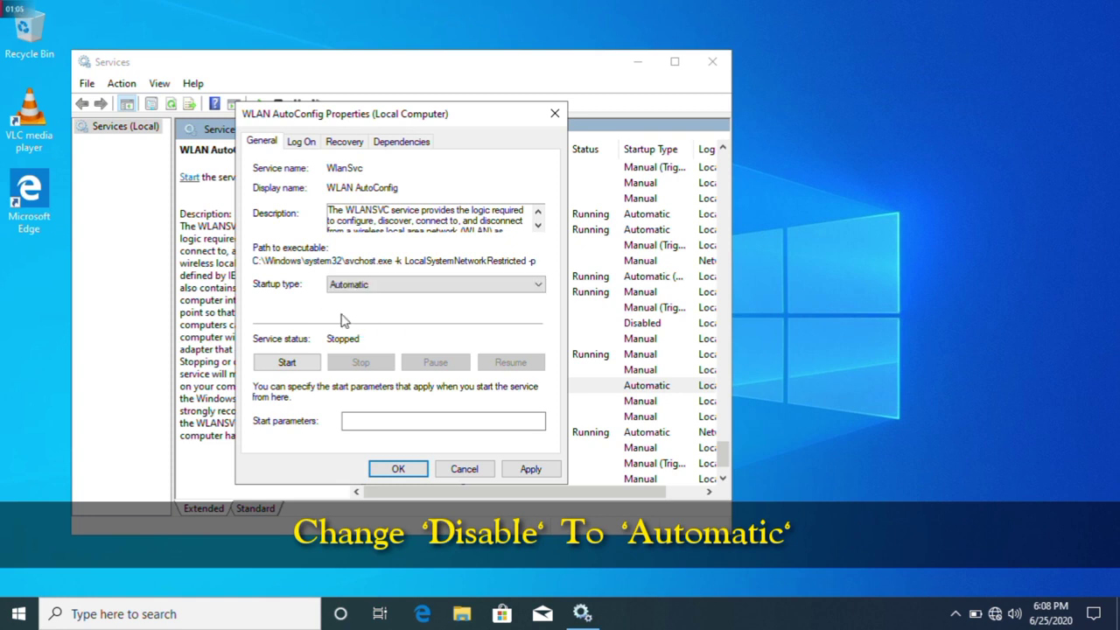
{"action": "left_click", "coordinate": [282, 365]}
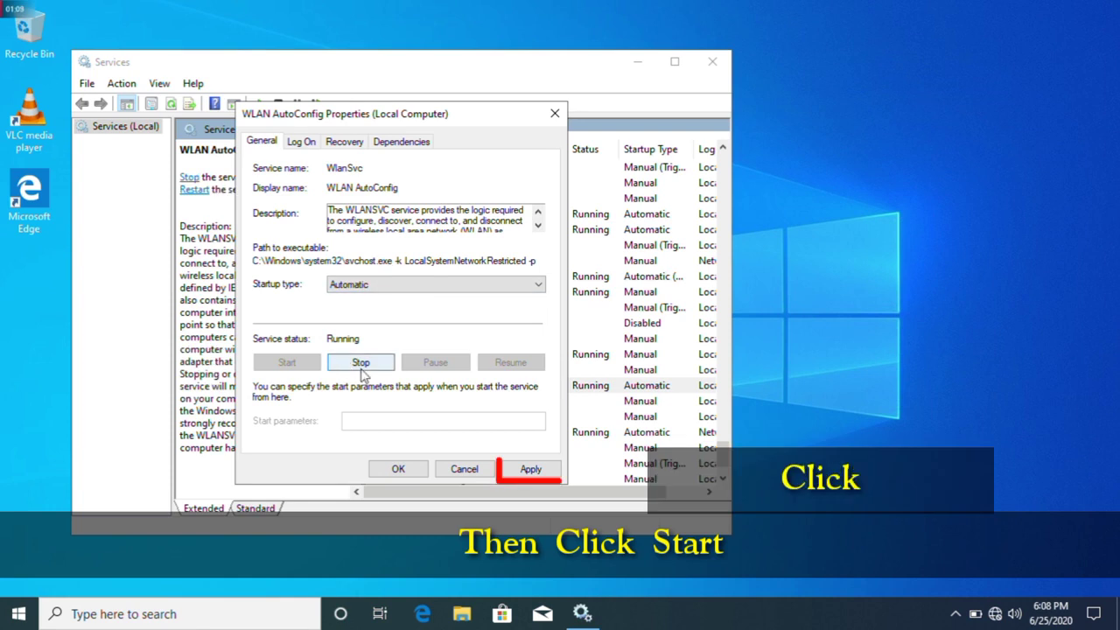
{"action": "left_click", "coordinate": [522, 471]}
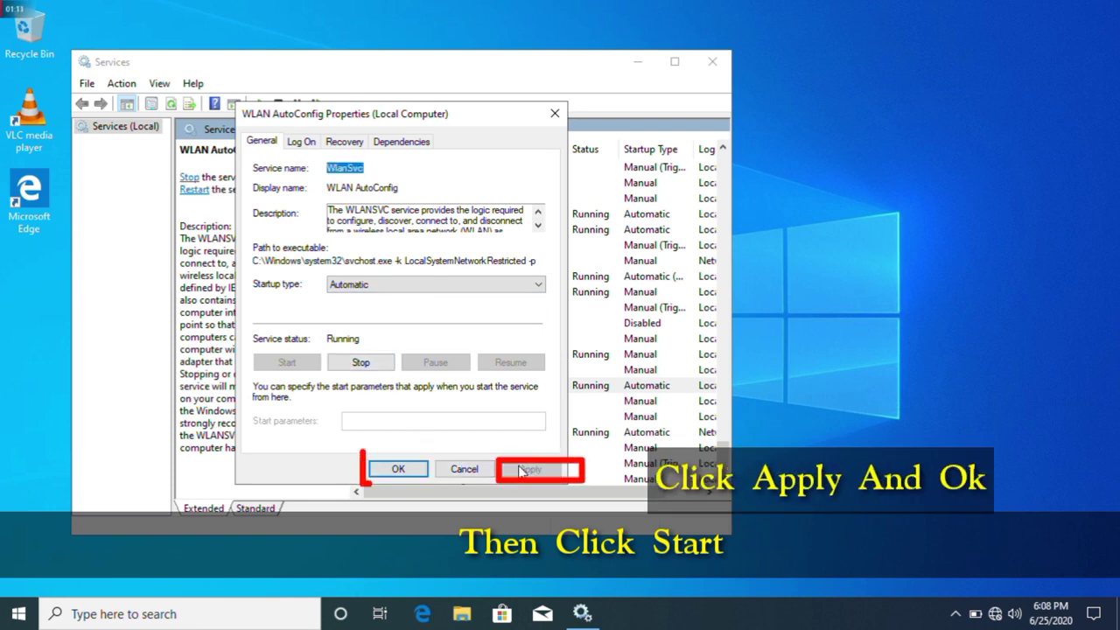
{"action": "left_click", "coordinate": [395, 470]}
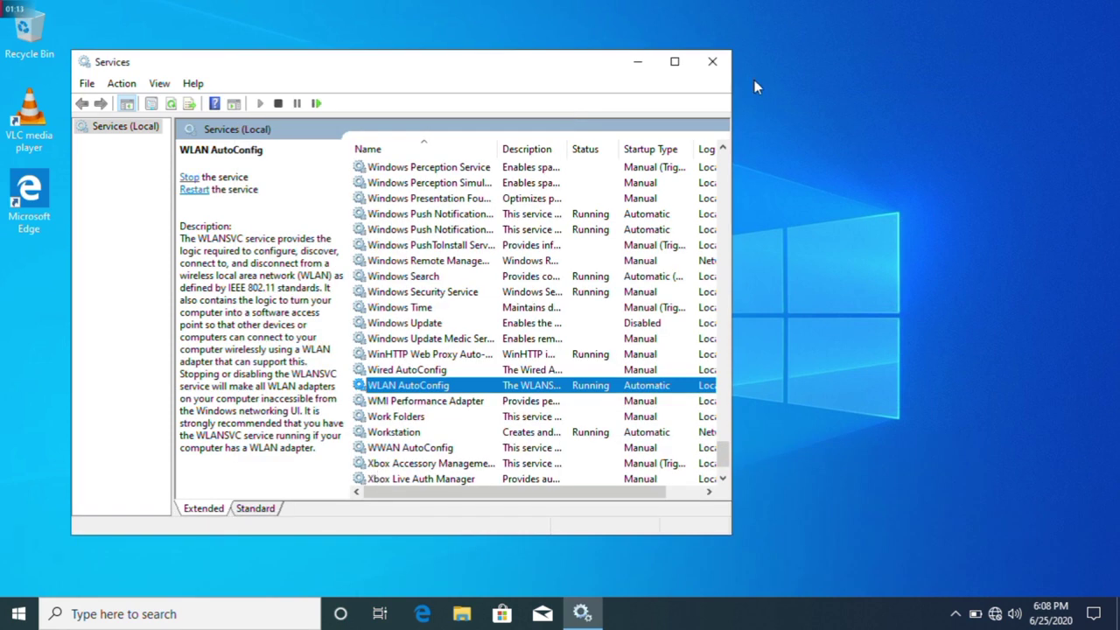
{"action": "left_click", "coordinate": [715, 63]}
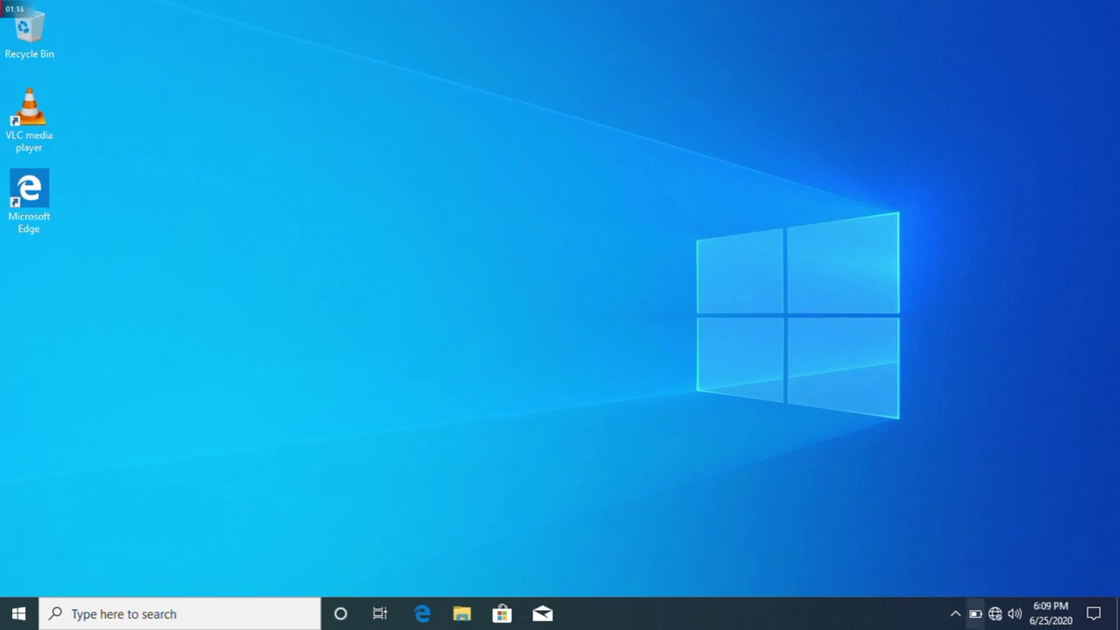
After checking the network panel, open Device Manager from the Start right-click menu
{"action": "left_click", "coordinate": [993, 615]}
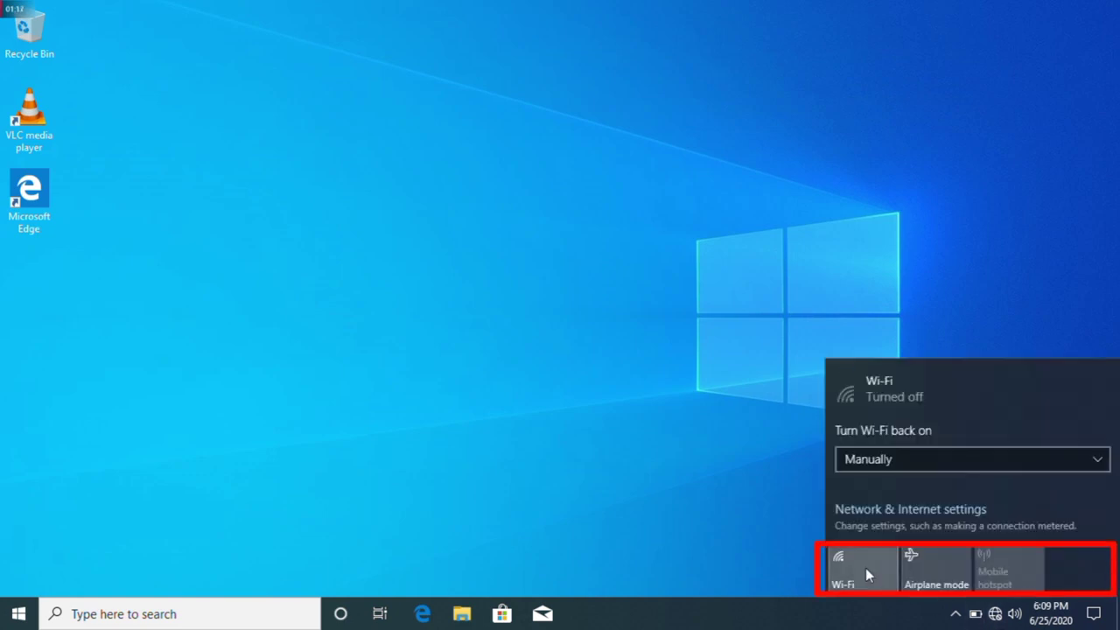
{"action": "left_click", "coordinate": [279, 379]}
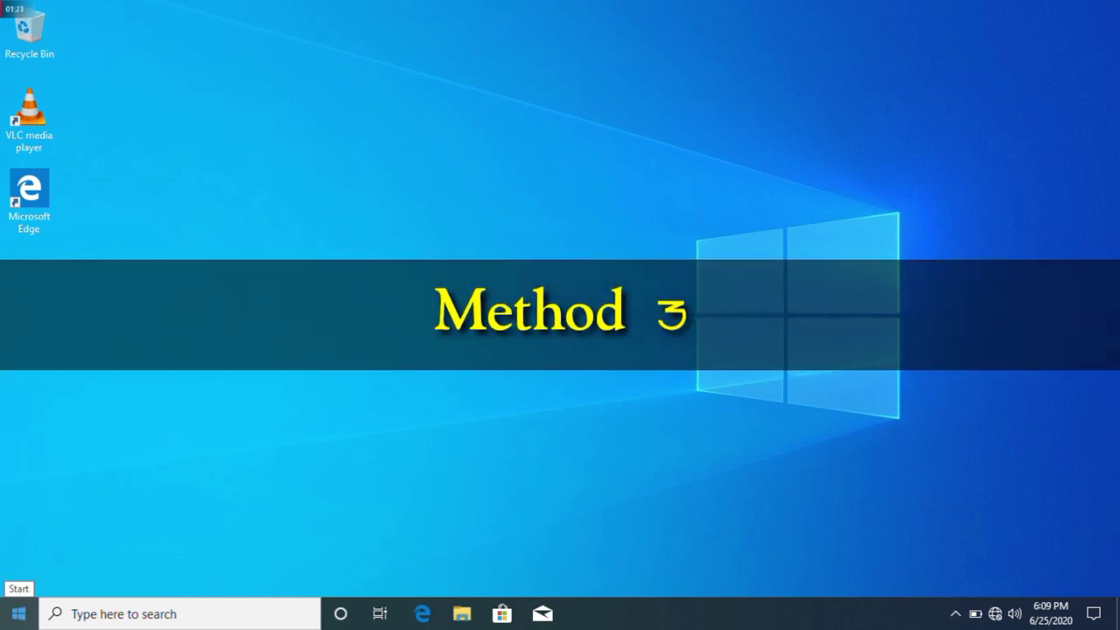
{"action": "right_click", "coordinate": [5, 620]}
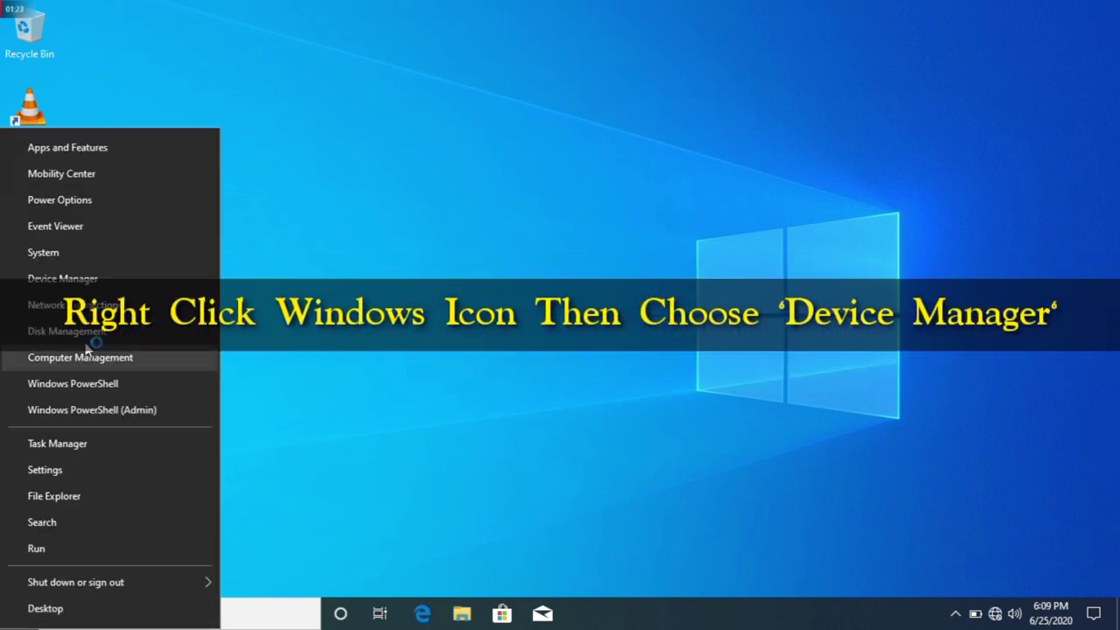
{"action": "left_click", "coordinate": [86, 278]}
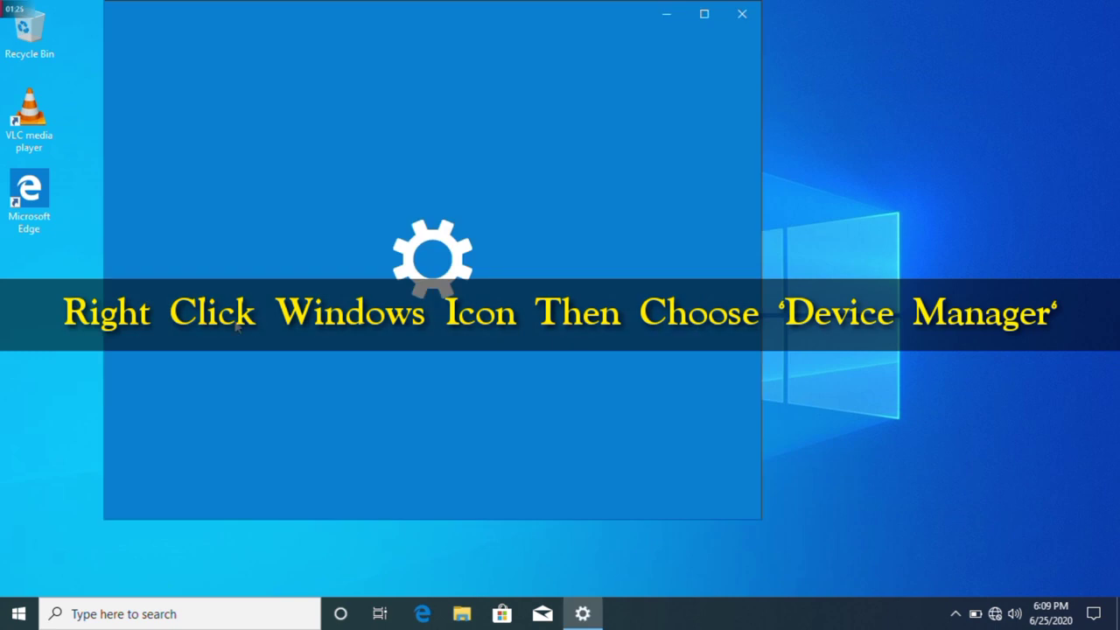
{"action": "left_click", "coordinate": [741, 14]}
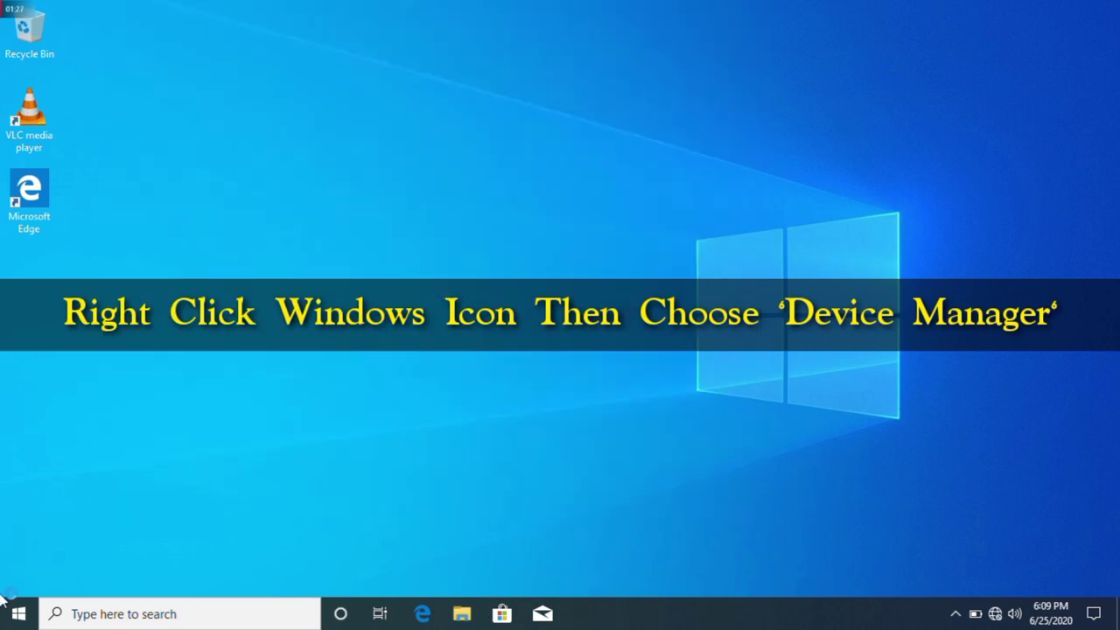
{"action": "right_click", "coordinate": [2, 593]}
{"action": "right_click", "coordinate": [9, 620]}
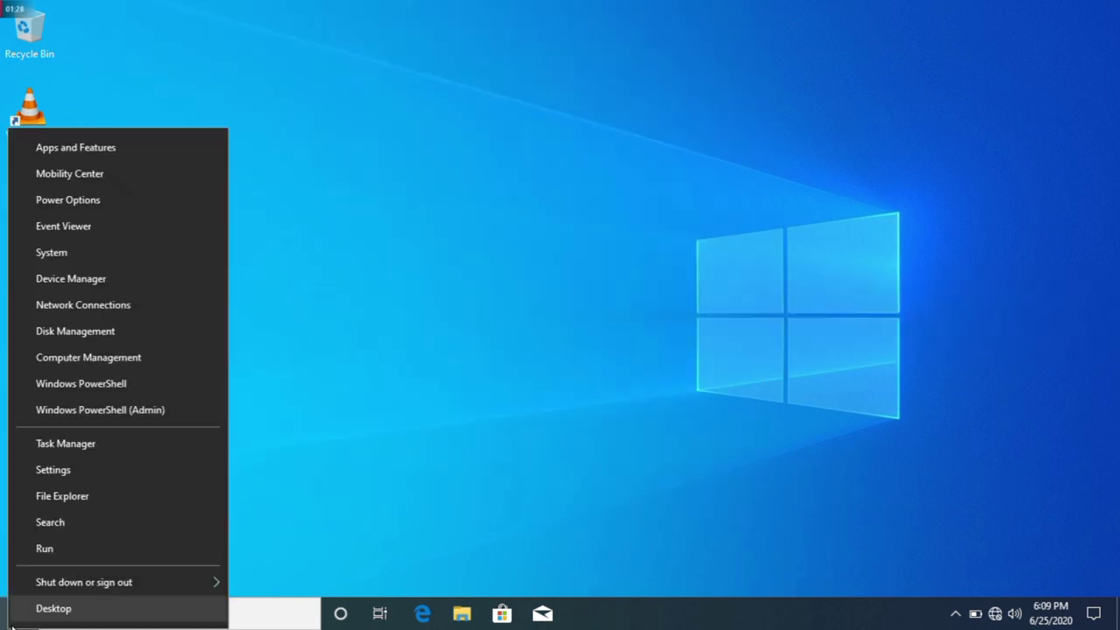
{"action": "left_click", "coordinate": [64, 276]}
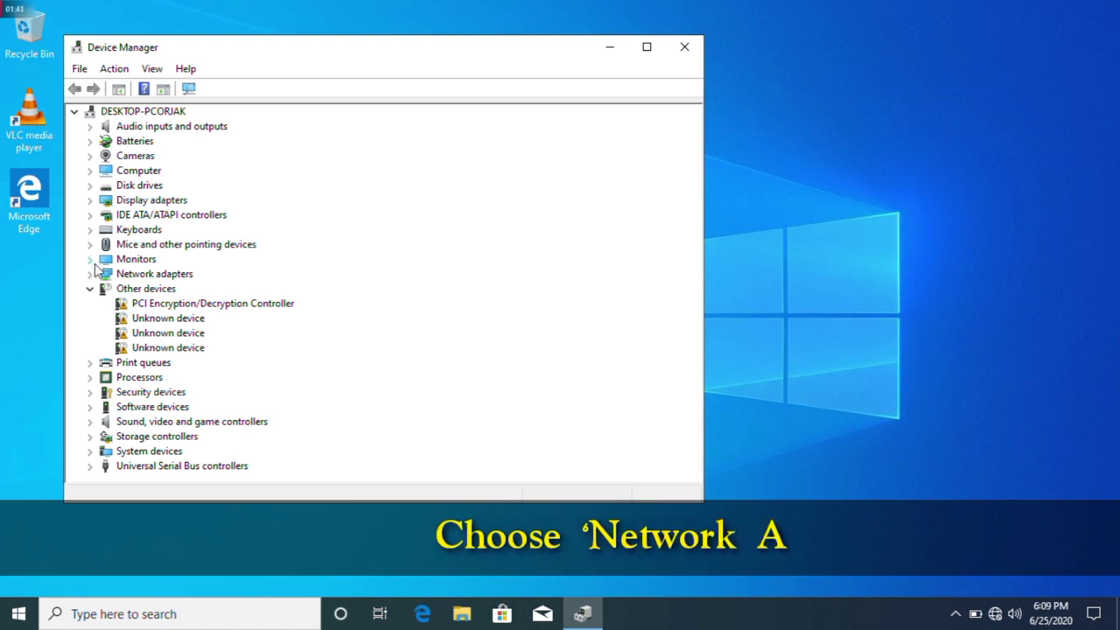
Expand Network adapters and choose Update driver on the Realtek RTL8188EE Wi-Fi adapter
{"action": "left_click", "coordinate": [89, 288]}
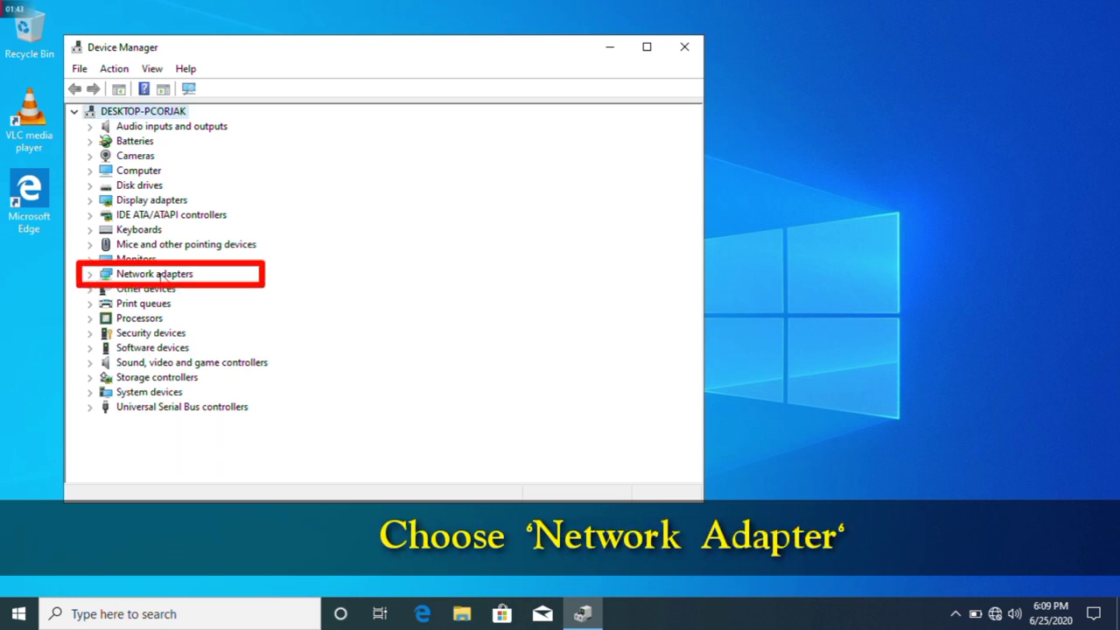
{"action": "left_click", "coordinate": [90, 275]}
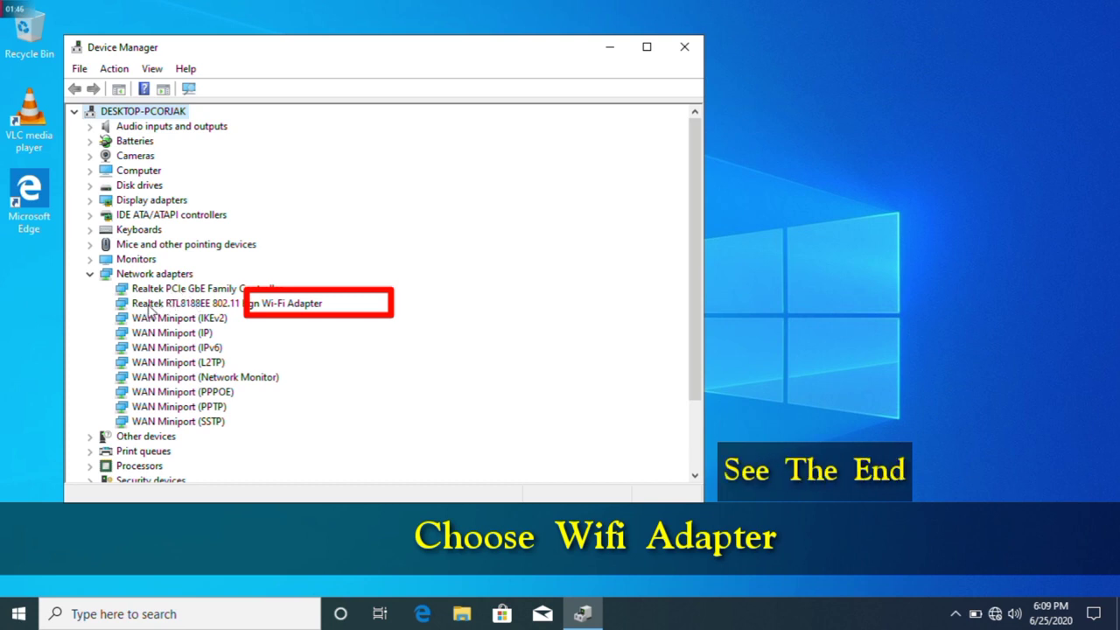
{"action": "left_click", "coordinate": [309, 302]}
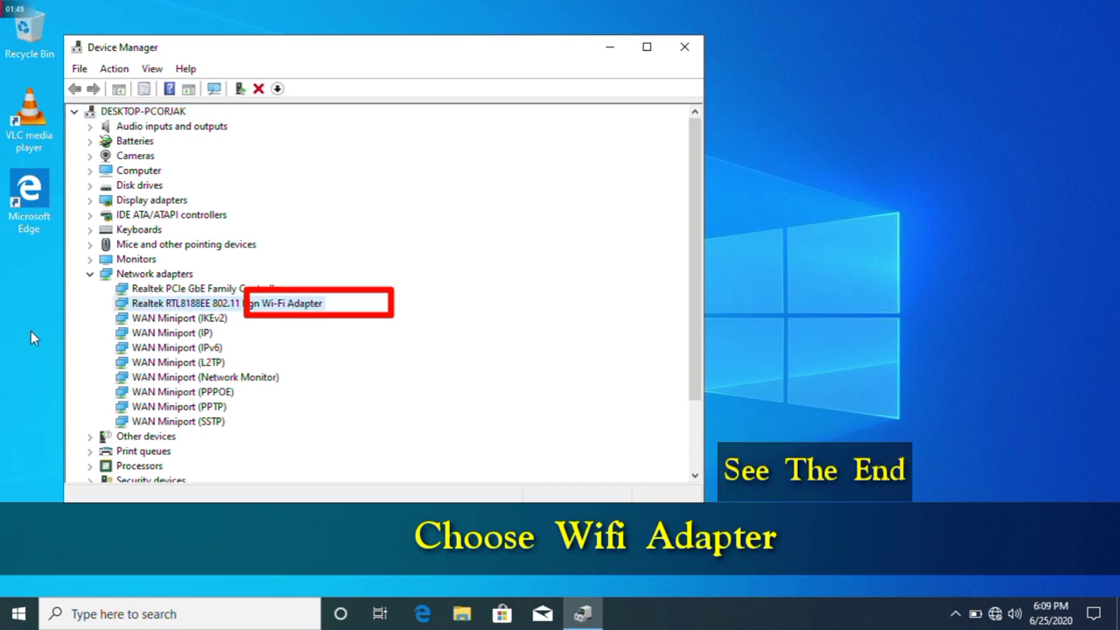
{"action": "right_click", "coordinate": [136, 308]}
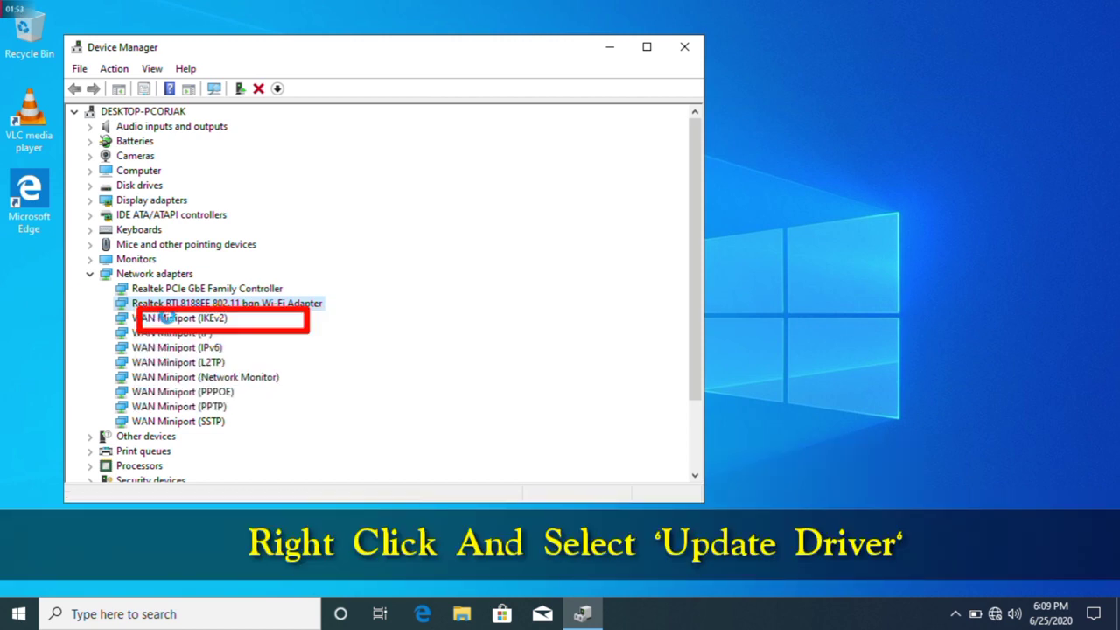
Turn Wi-Fi on in the network panel and join the available wireless network
{"action": "left_click", "coordinate": [998, 616]}
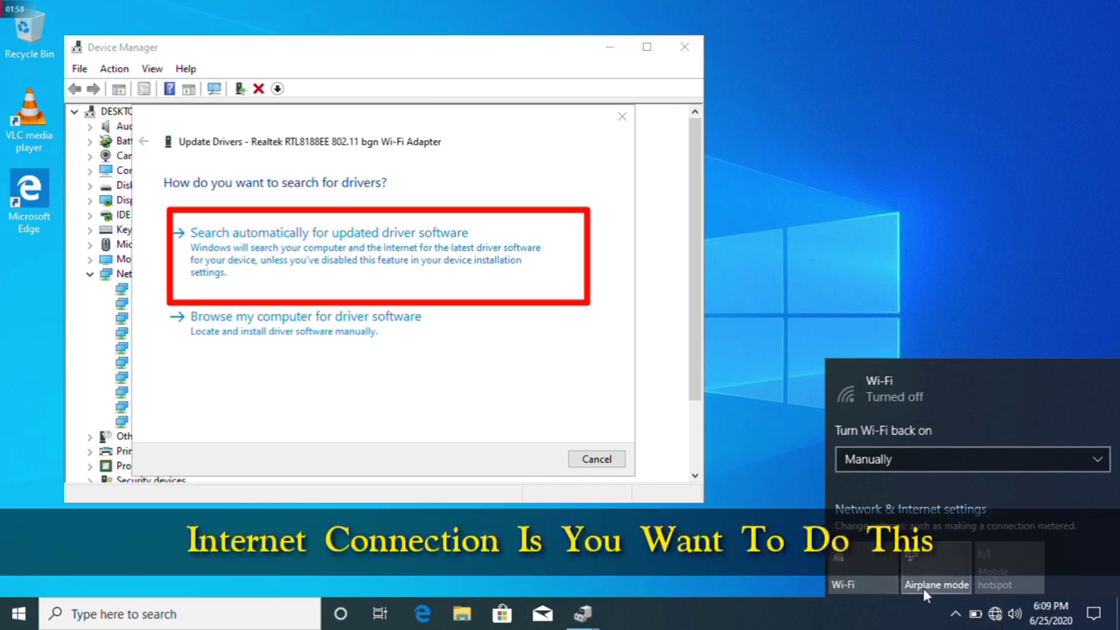
{"action": "left_click", "coordinate": [863, 576]}
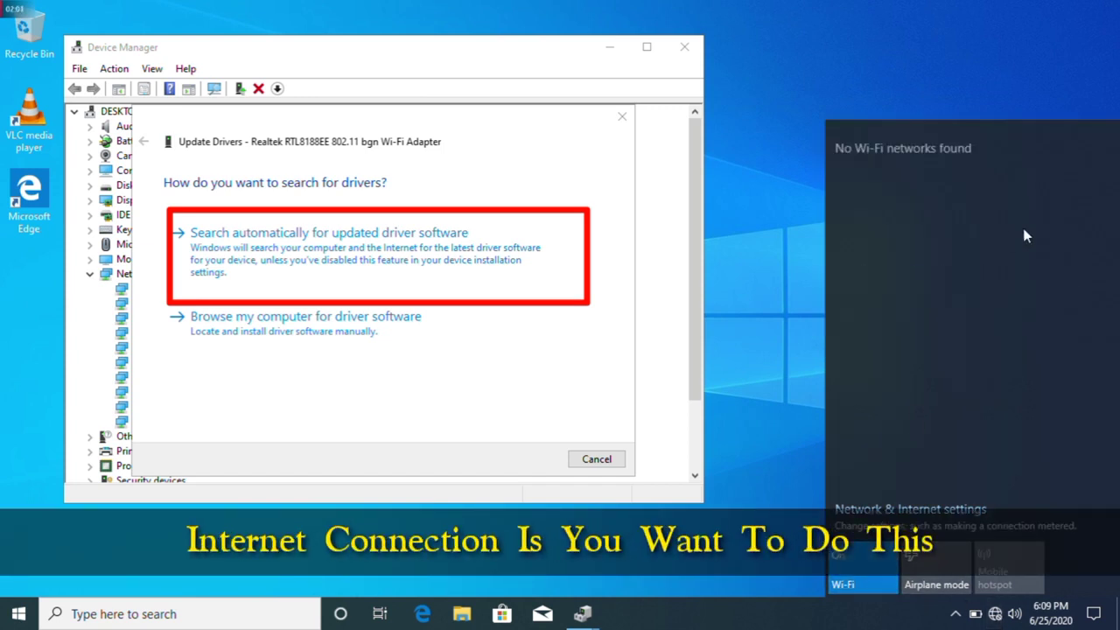
{"action": "left_click", "coordinate": [987, 160]}
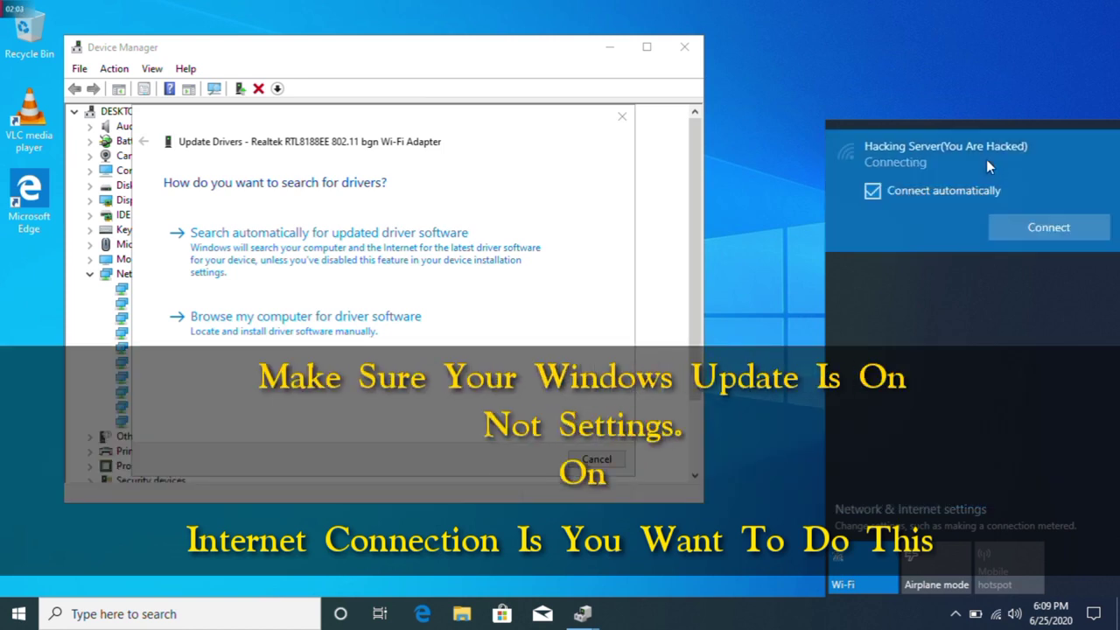
Search automatically for an updated Wi-Fi driver, find it already current, and close Device Manager
{"action": "left_click", "coordinate": [238, 265]}
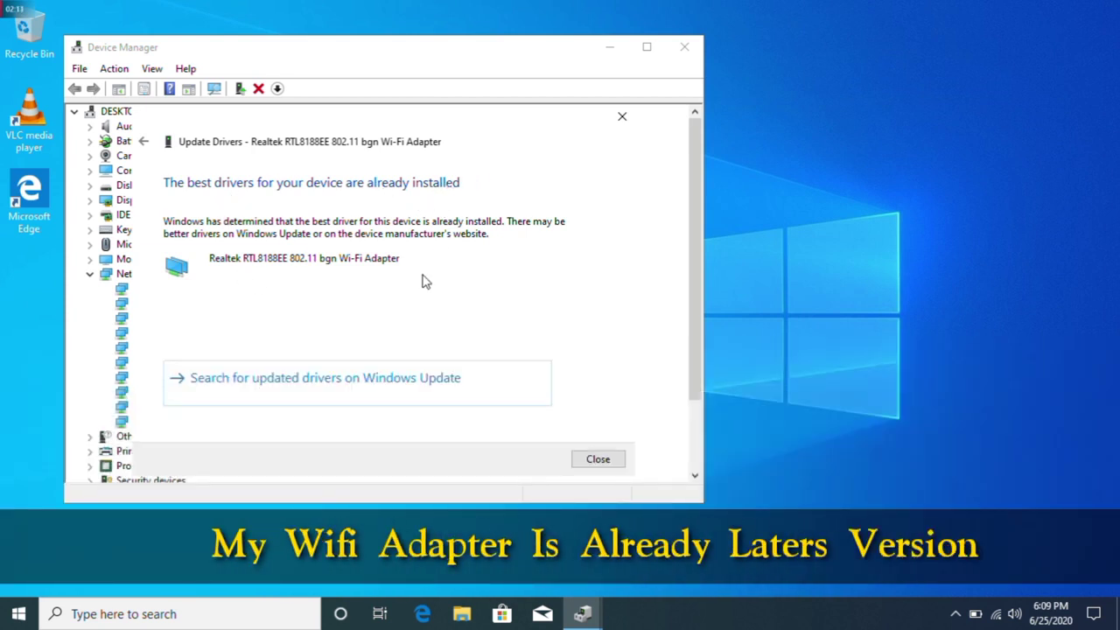
{"action": "left_click", "coordinate": [599, 460]}
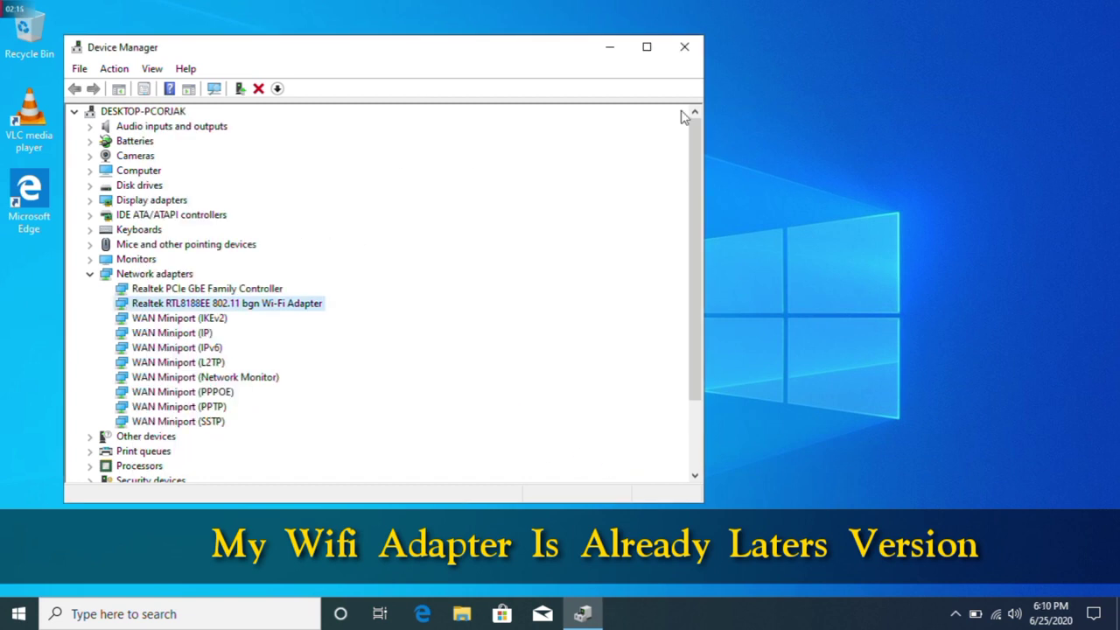
{"action": "left_click", "coordinate": [686, 52]}
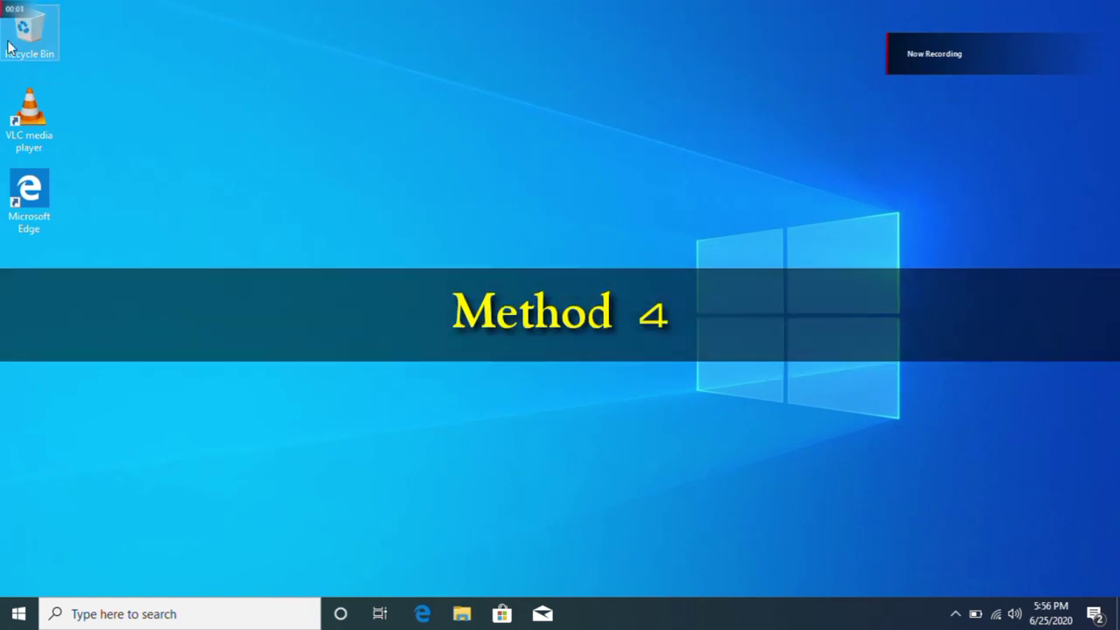
Run driveridentifier_setup from Downloads, allow UAC, accept the licence and continue installing
{"action": "double_click", "coordinate": [9, 48]}
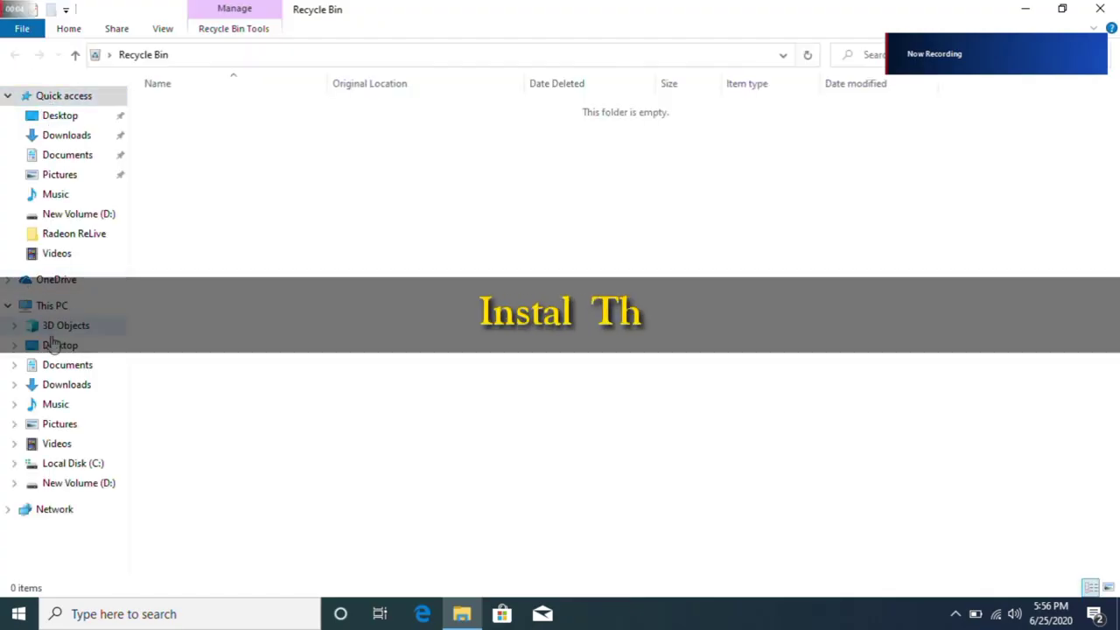
{"action": "left_click", "coordinate": [59, 391]}
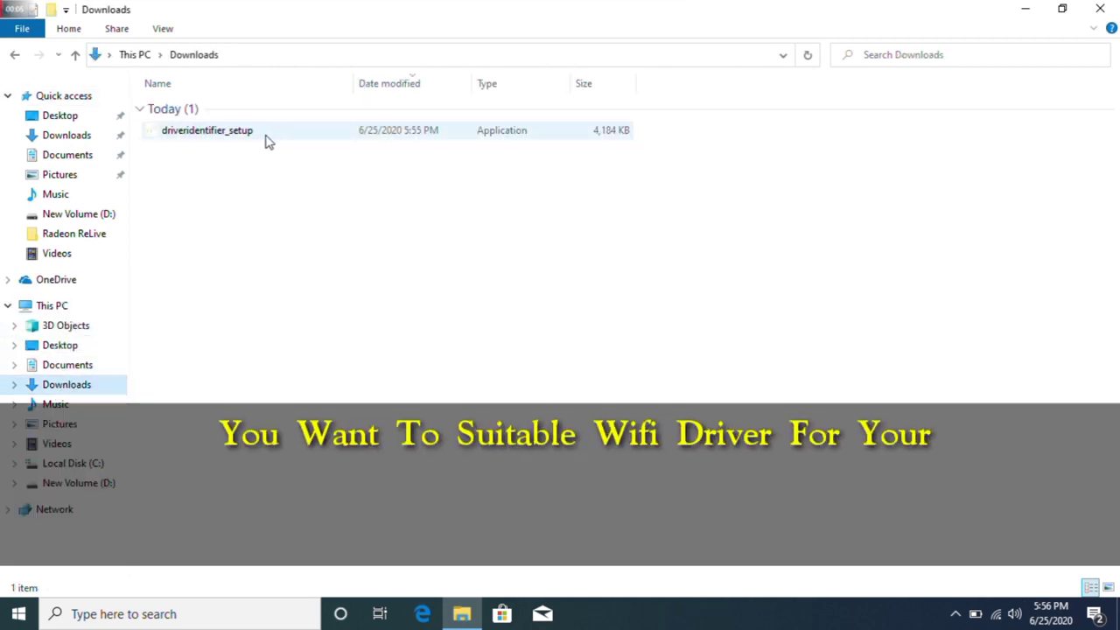
{"action": "double_click", "coordinate": [270, 138]}
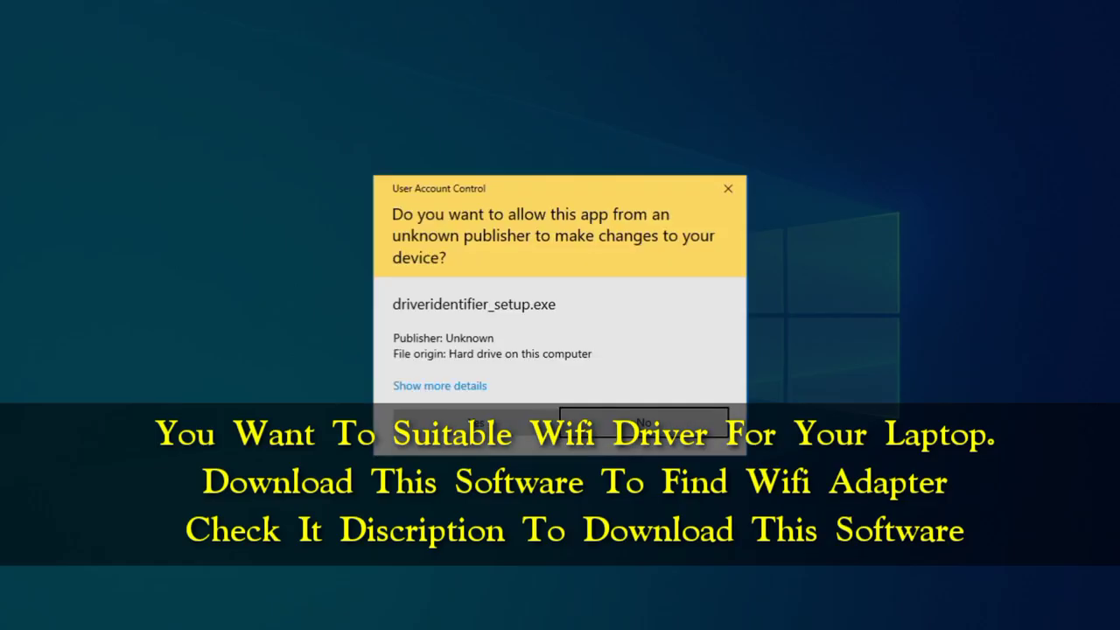
{"action": "left_click", "coordinate": [477, 423]}
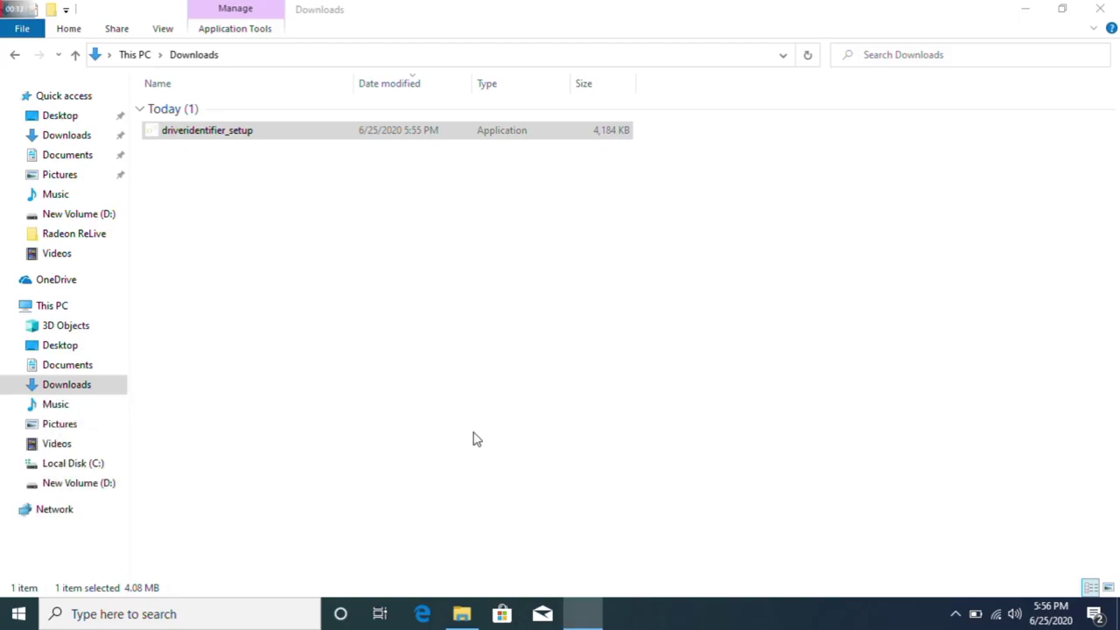
{"action": "left_click", "coordinate": [429, 390]}
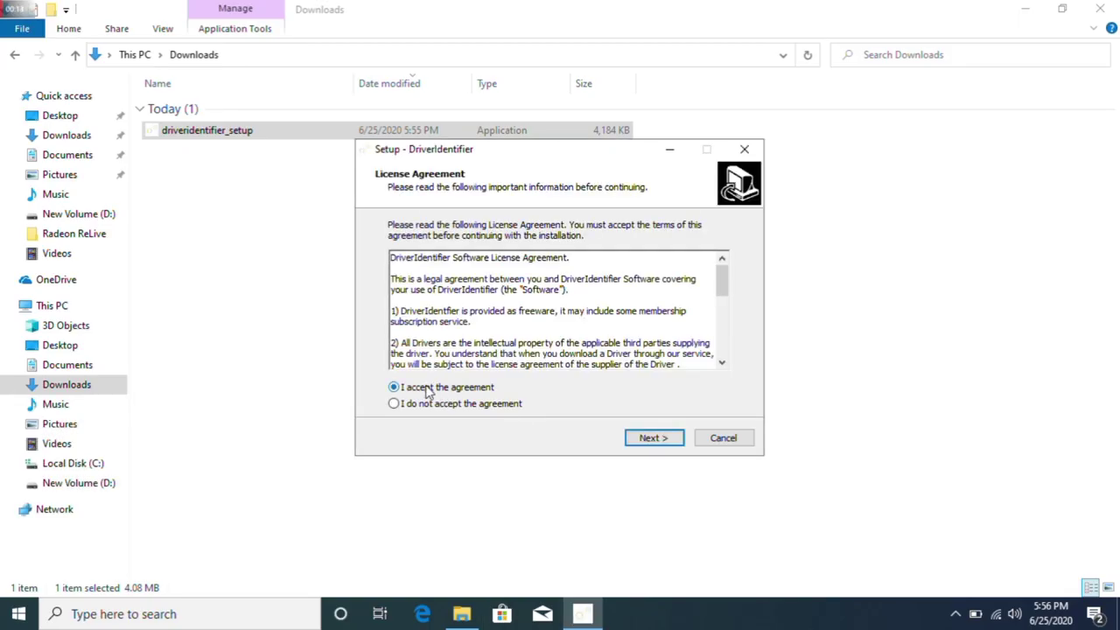
{"action": "left_click", "coordinate": [654, 437]}
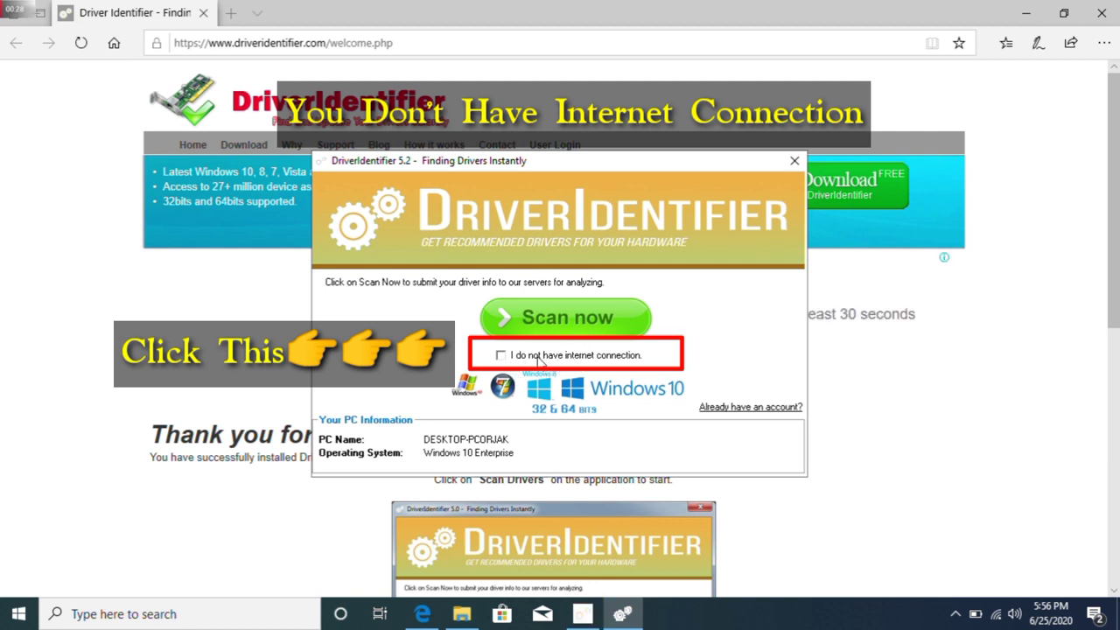
Tick 'I do not have internet connection', close the browser welcome page, and start the scan
{"action": "left_click", "coordinate": [531, 357]}
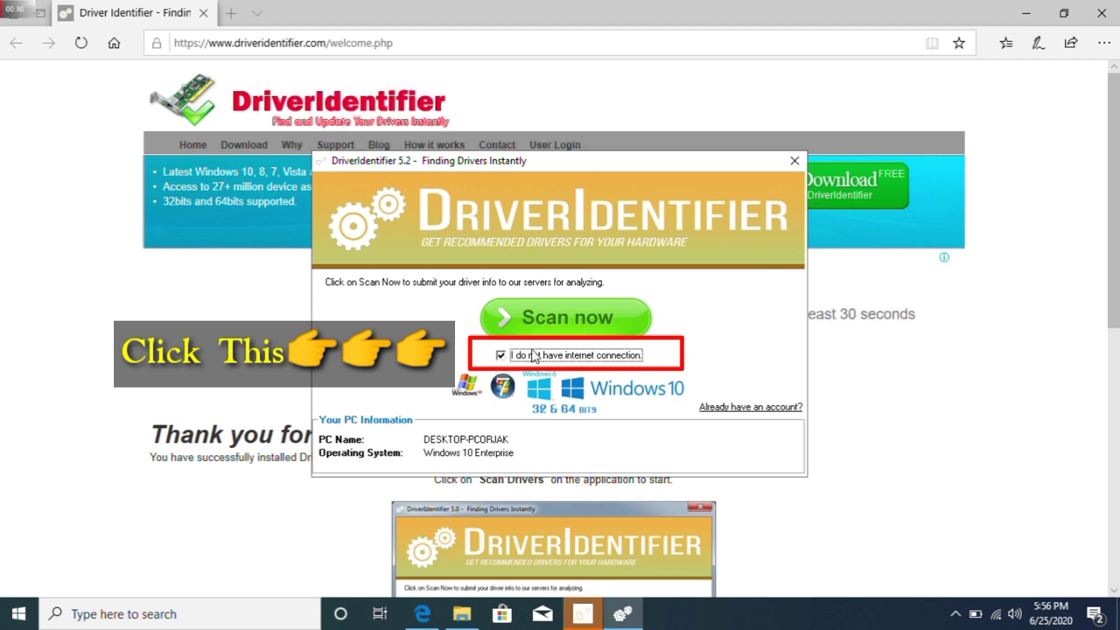
{"action": "left_click", "coordinate": [875, 288]}
{"action": "left_click", "coordinate": [1101, 12]}
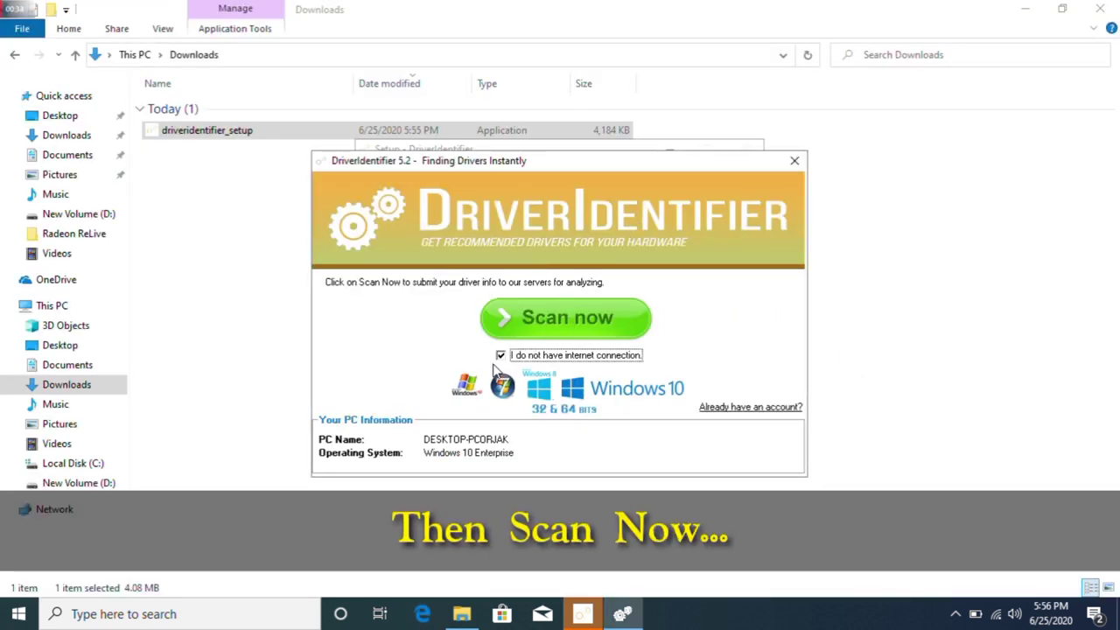
{"action": "left_click", "coordinate": [524, 329]}
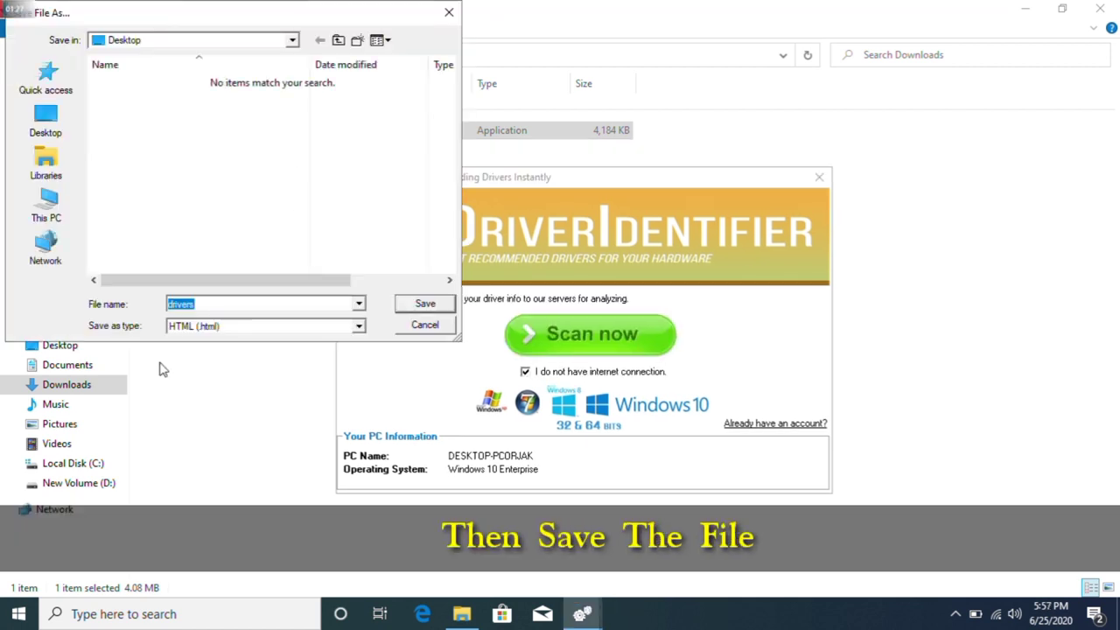
Save the 'drivers' HTML scan results to New Volume (D:) via This PC
{"action": "left_click", "coordinate": [48, 206]}
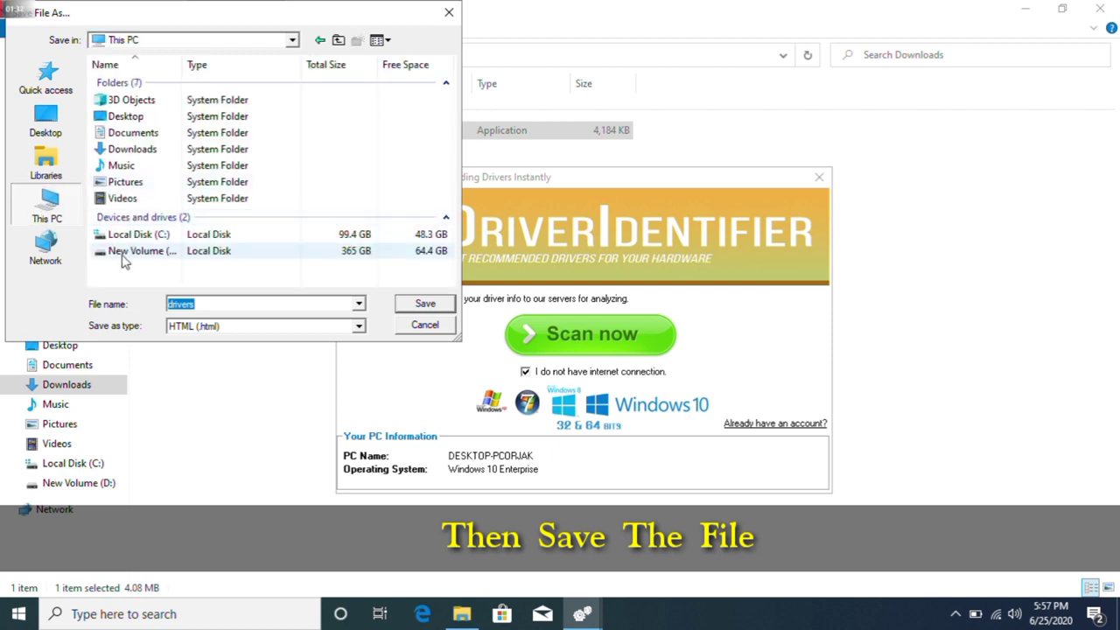
{"action": "double_click", "coordinate": [137, 251]}
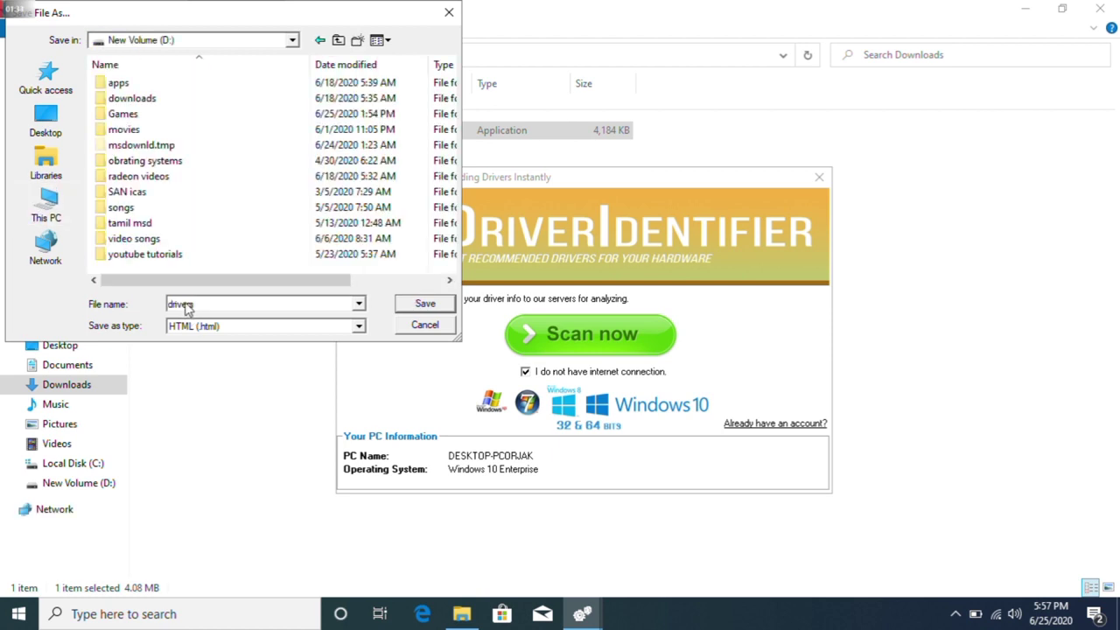
{"action": "left_click", "coordinate": [425, 304]}
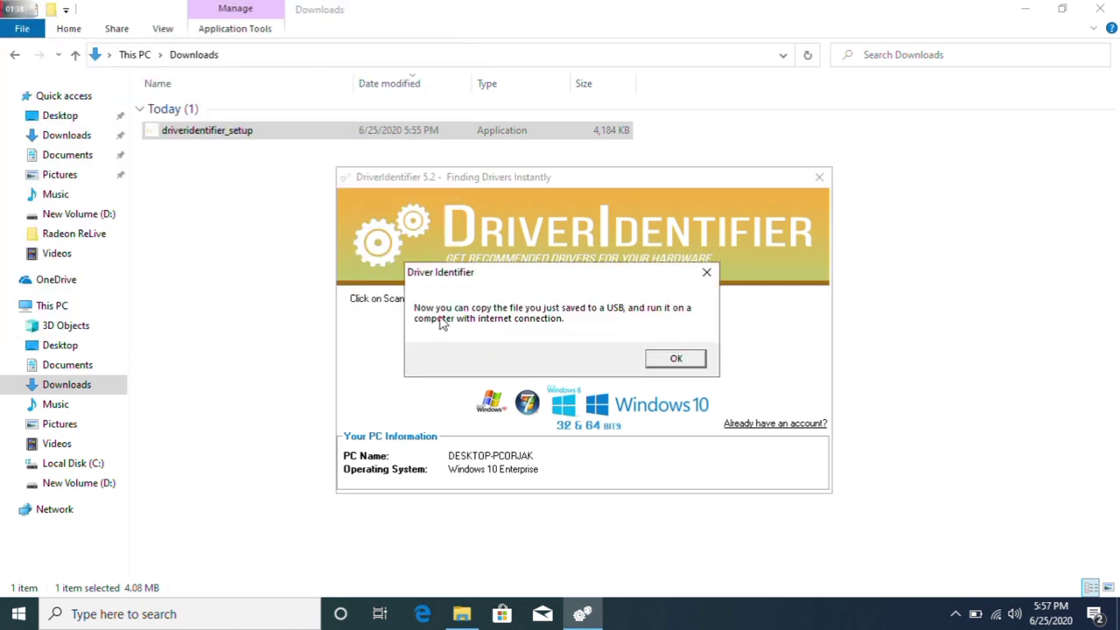
Dismiss the saved message, close DriverIdentifier, and open D:\drivers in Edge
{"action": "left_click", "coordinate": [674, 359]}
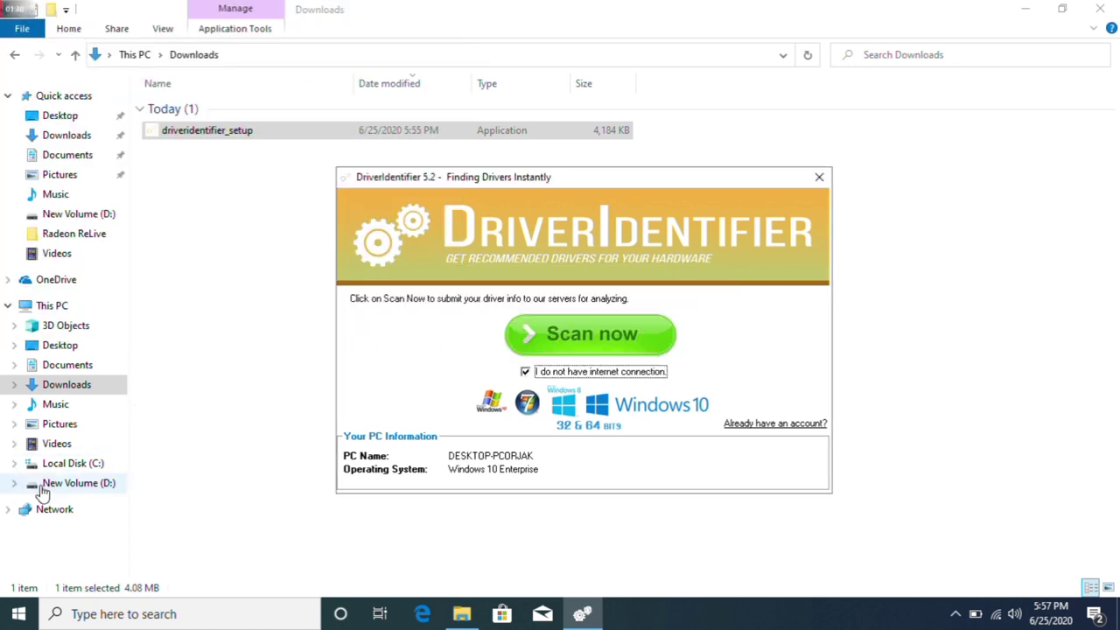
{"action": "left_click", "coordinate": [51, 487]}
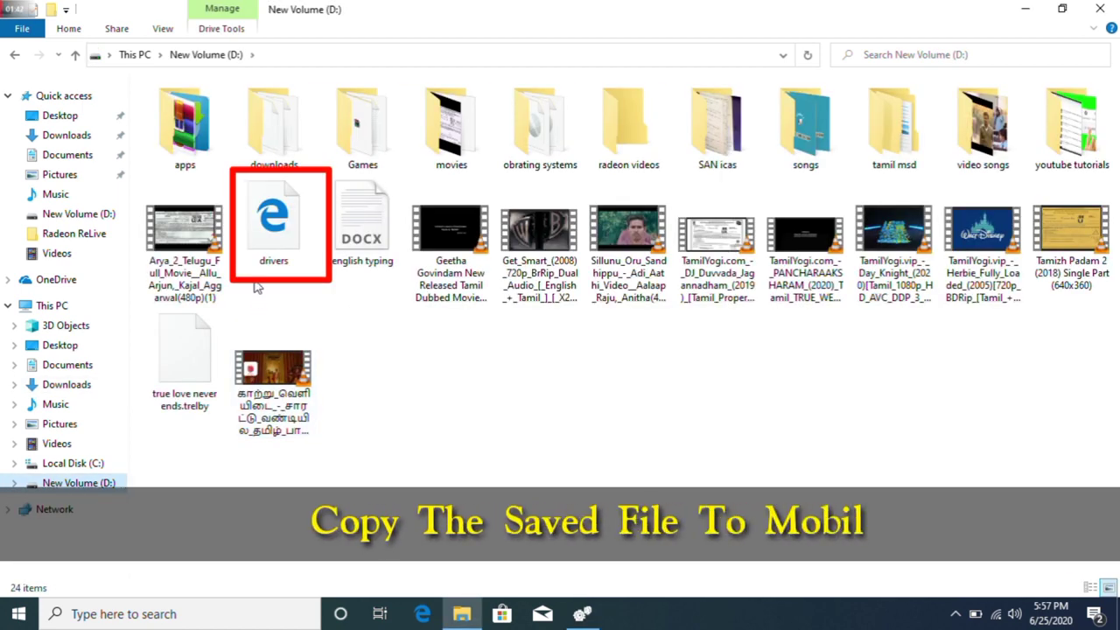
{"action": "left_click", "coordinate": [275, 242]}
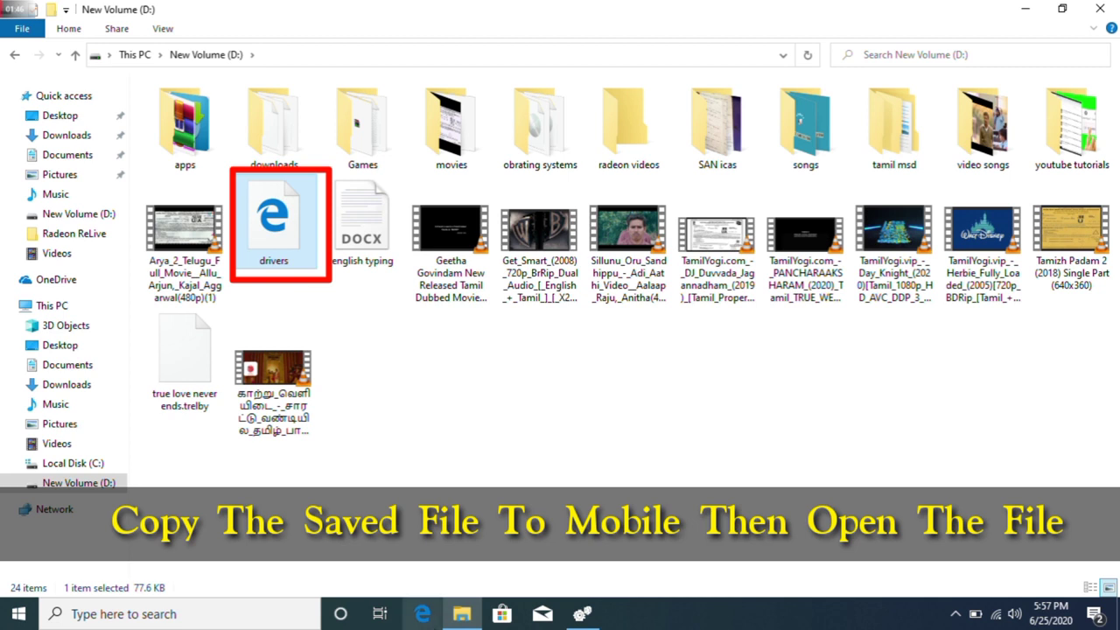
{"action": "left_click", "coordinate": [583, 616]}
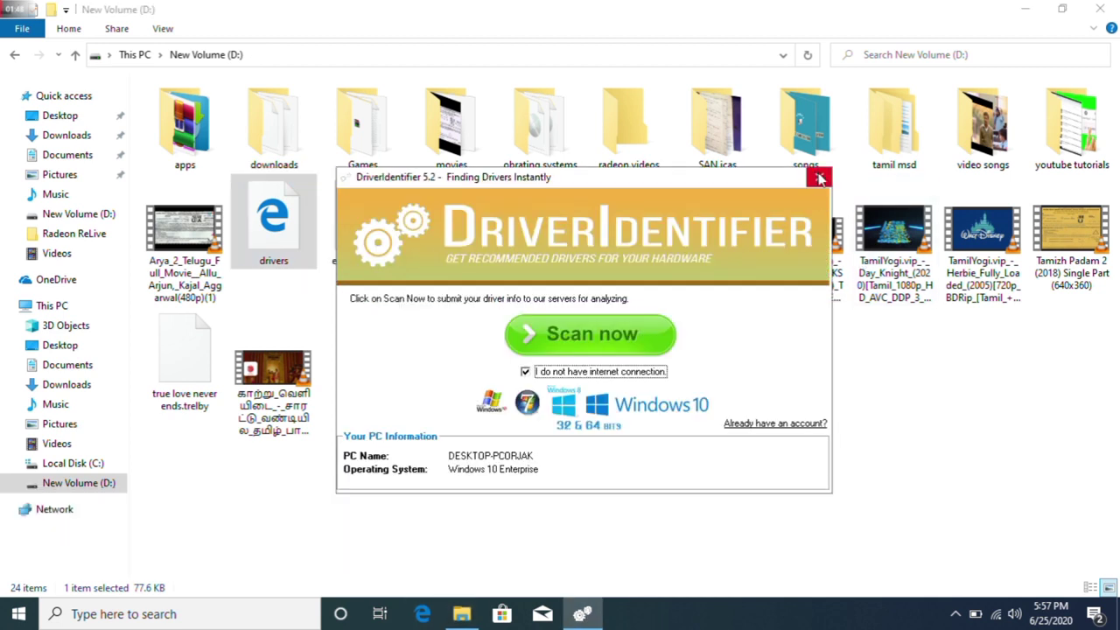
{"action": "left_click", "coordinate": [819, 177]}
{"action": "double_click", "coordinate": [275, 235]}
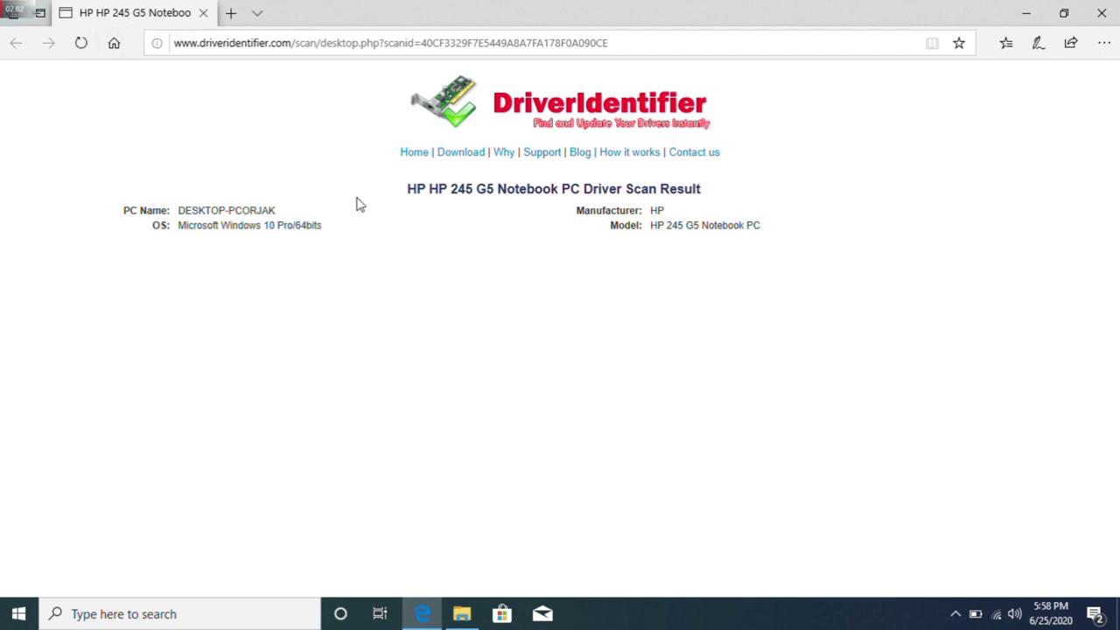
Open Update for the Realtek RTL8188EE 802.11 bgn Wi-Fi Adapter under Net
{"action": "scroll", "coordinate": [1111, 158], "scroll_direction": "down", "scroll_amount": 3}
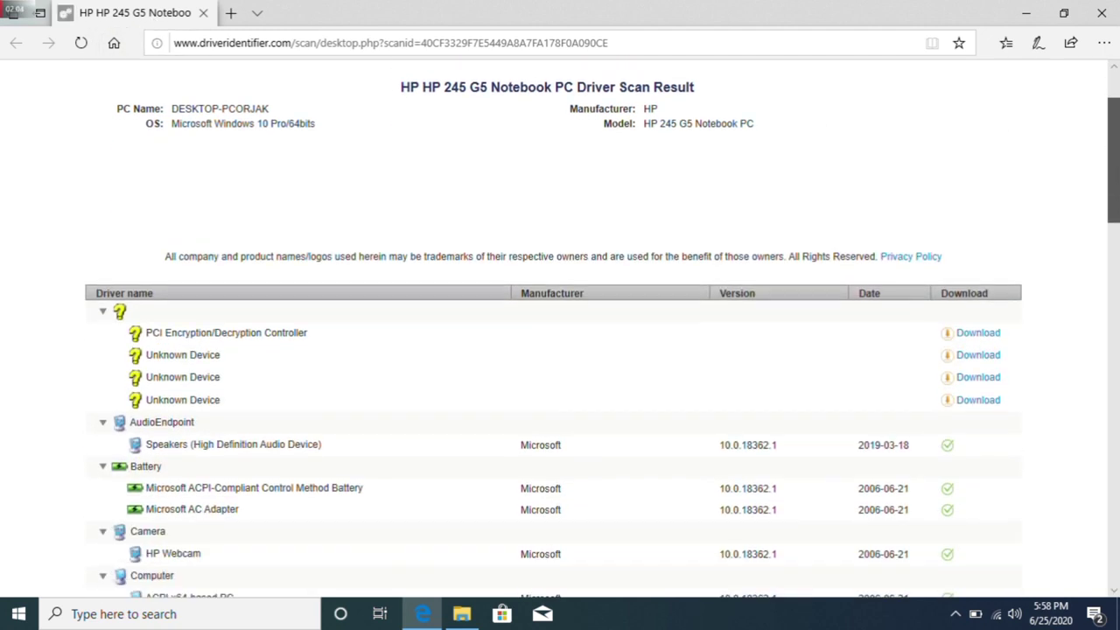
{"action": "scroll", "coordinate": [308, 156], "scroll_direction": "down", "scroll_amount": 1}
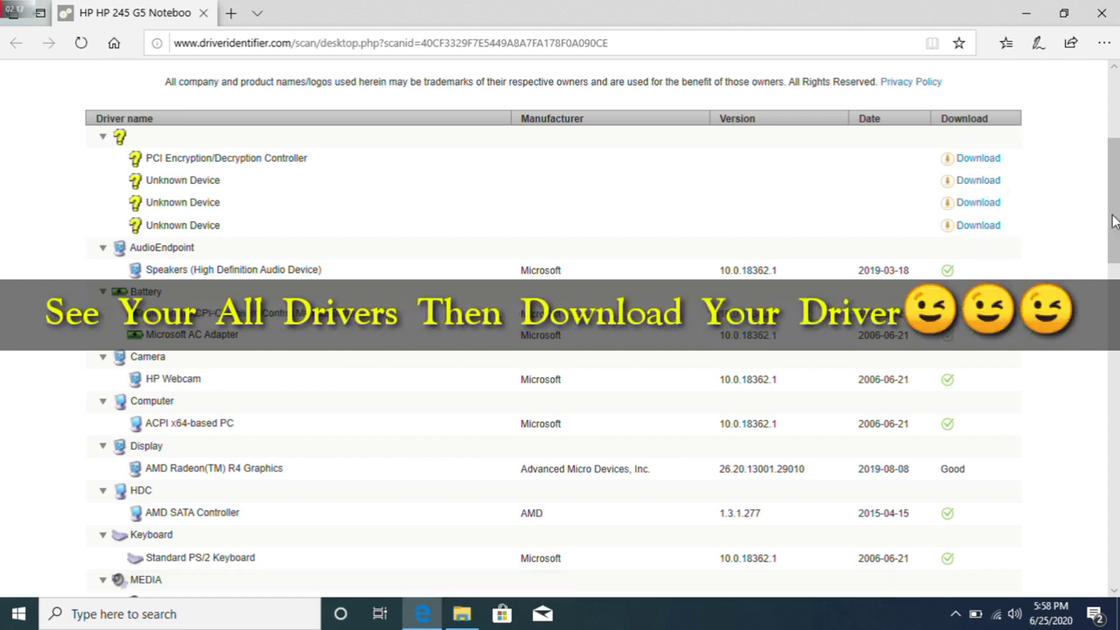
{"action": "left_click_drag", "start_coordinate": [1114, 221], "coordinate": [1114, 294]}
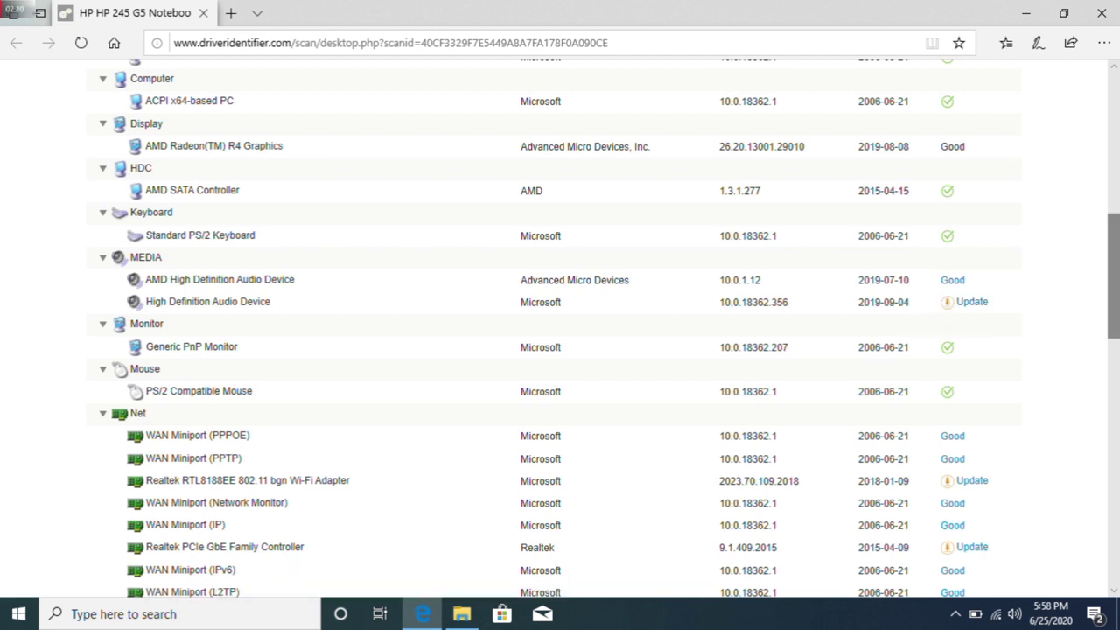
{"action": "left_click_drag", "start_coordinate": [1114, 309], "coordinate": [1114, 355]}
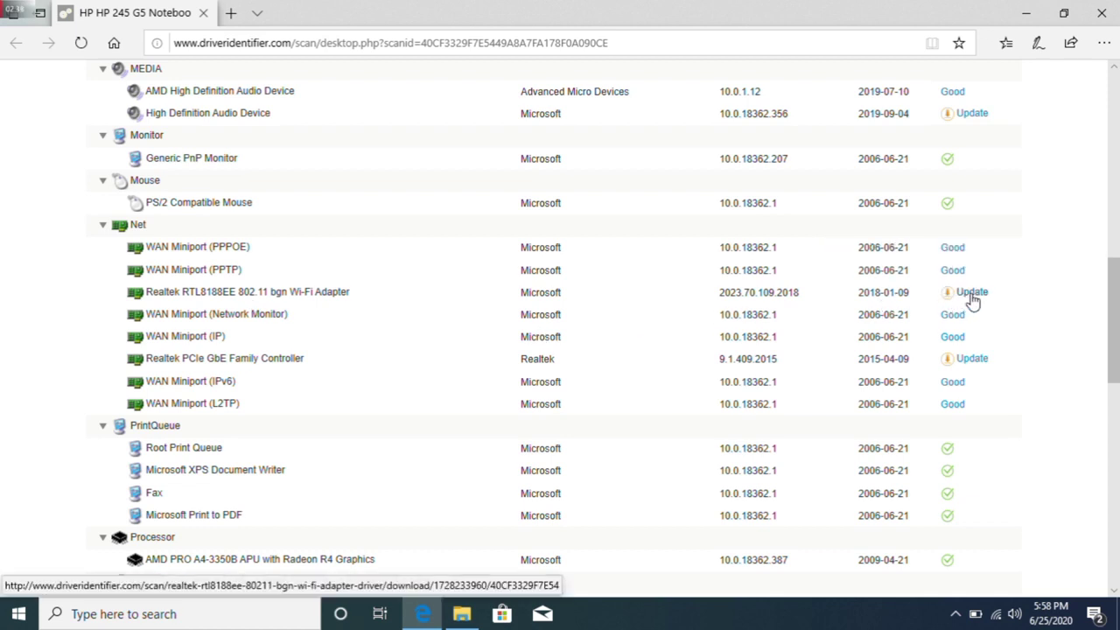
{"action": "left_click", "coordinate": [964, 298]}
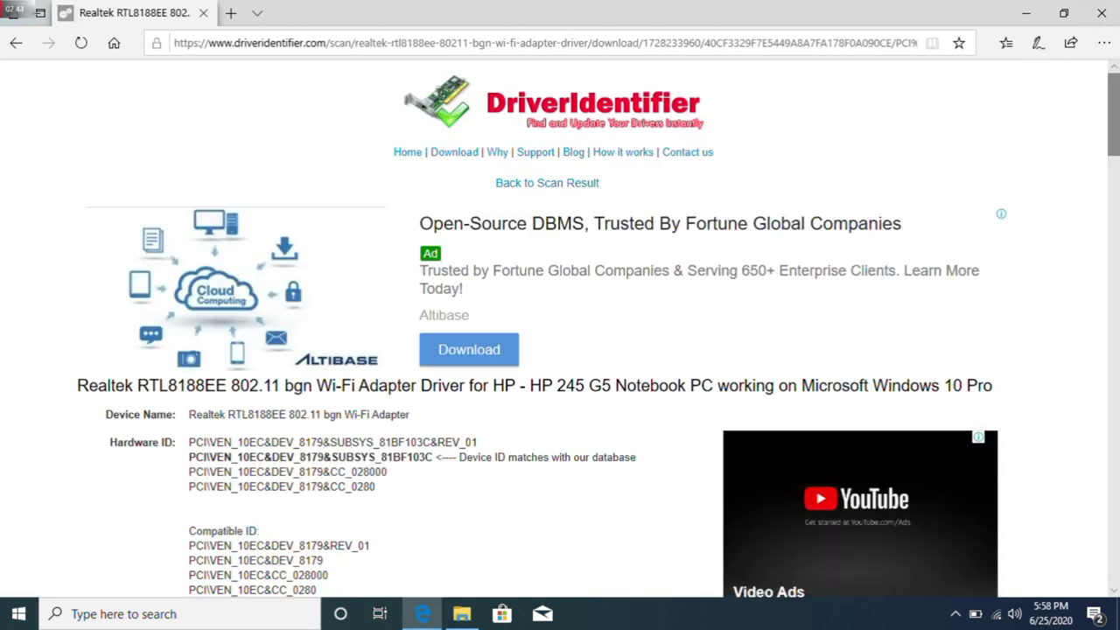
Pick the sp100552.exe WIN10/64bits driver and request its download from HP
{"action": "left_click_drag", "start_coordinate": [1117, 118], "coordinate": [1117, 255]}
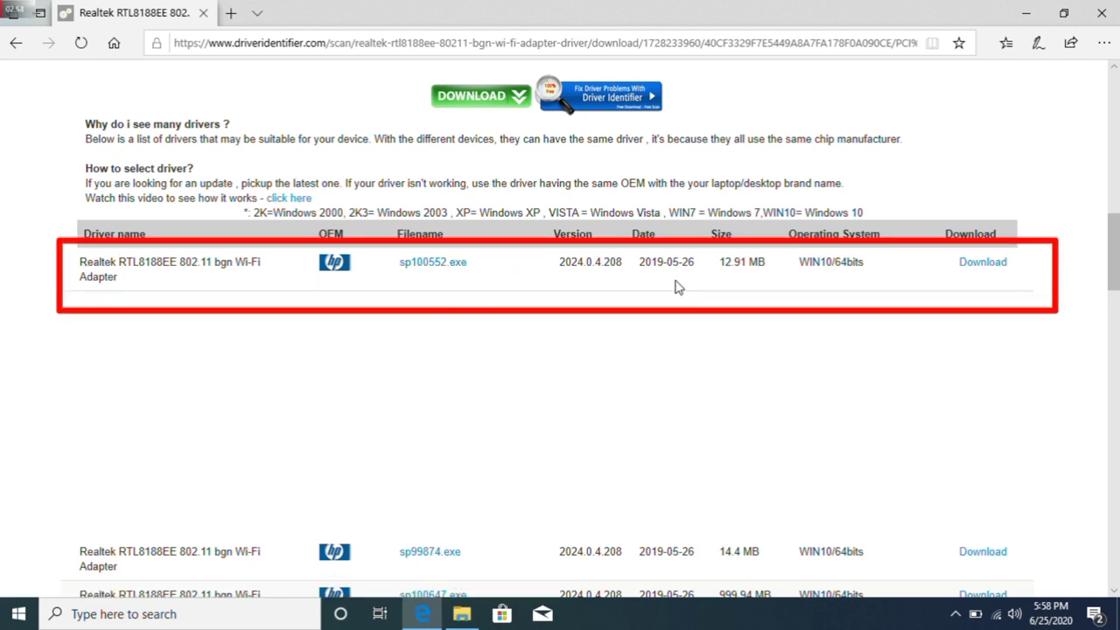
{"action": "left_click", "coordinate": [981, 269]}
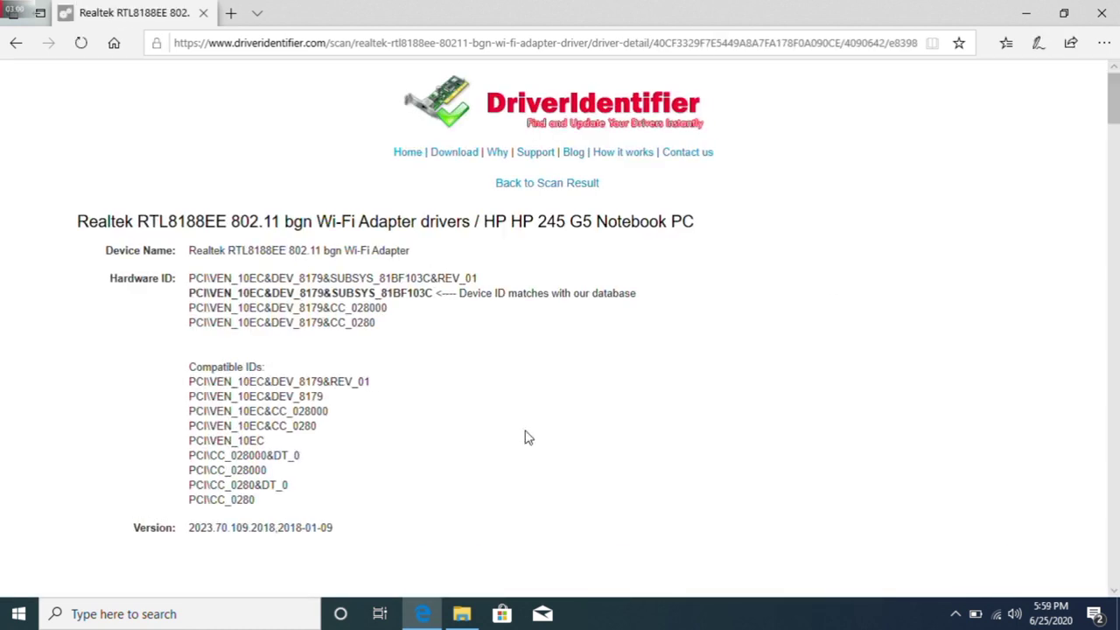
{"action": "scroll", "coordinate": [1112, 120], "scroll_direction": "down", "scroll_amount": 3}
{"action": "scroll", "coordinate": [1112, 123], "scroll_direction": "down", "scroll_amount": 7}
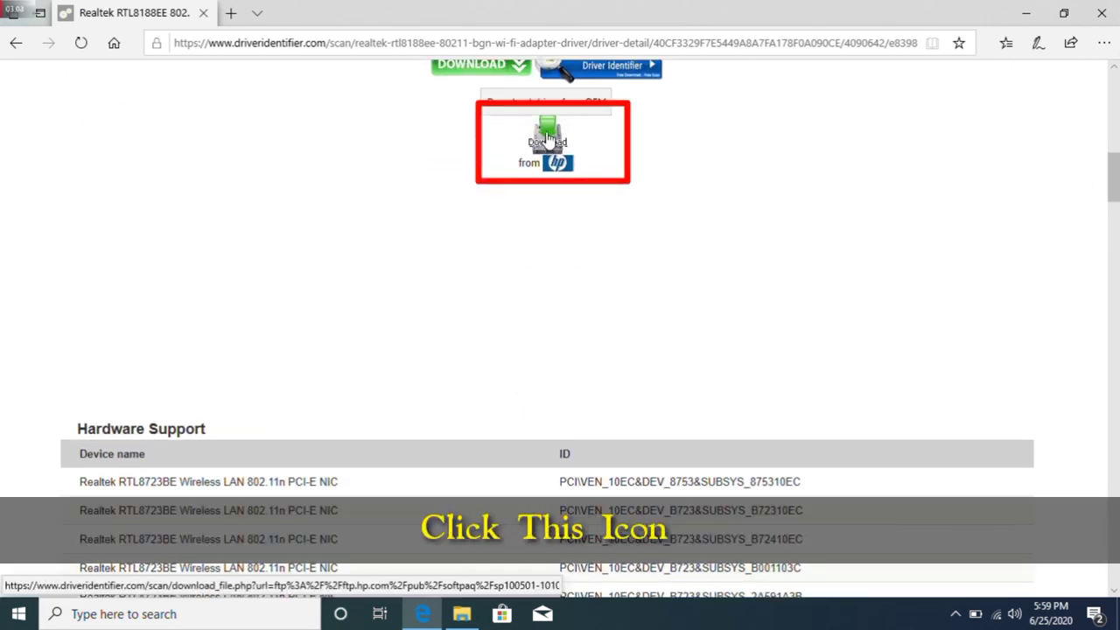
{"action": "left_click", "coordinate": [544, 137]}
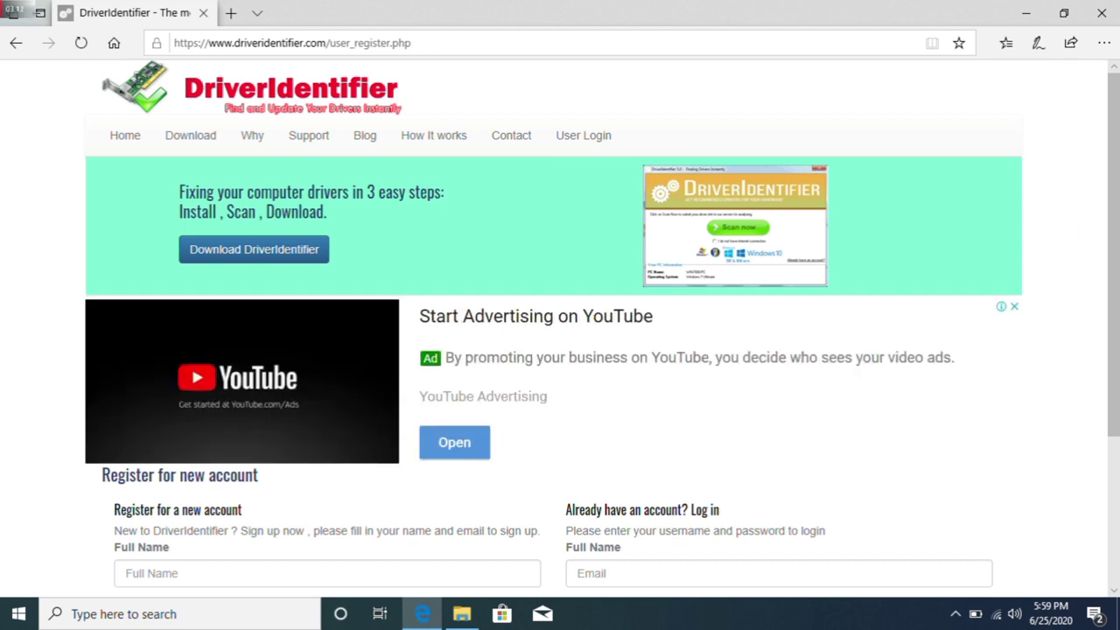
Try signing up with Facebook, then return to the DriverIdentifier registration page
{"action": "scroll", "coordinate": [532, 520], "scroll_direction": "down", "scroll_amount": 3}
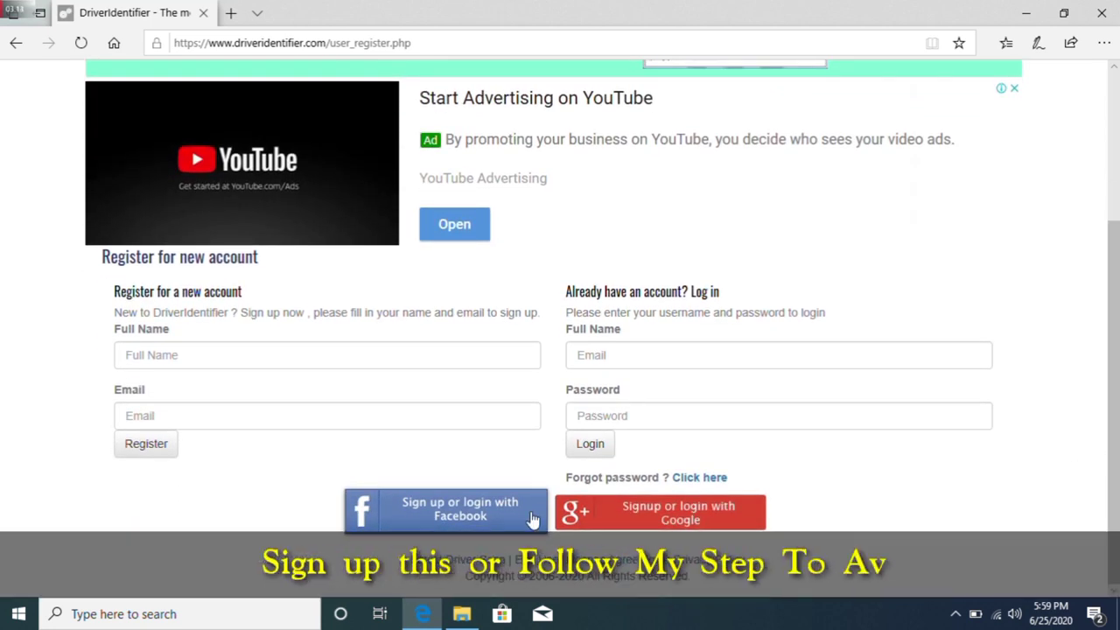
{"action": "left_click", "coordinate": [406, 522]}
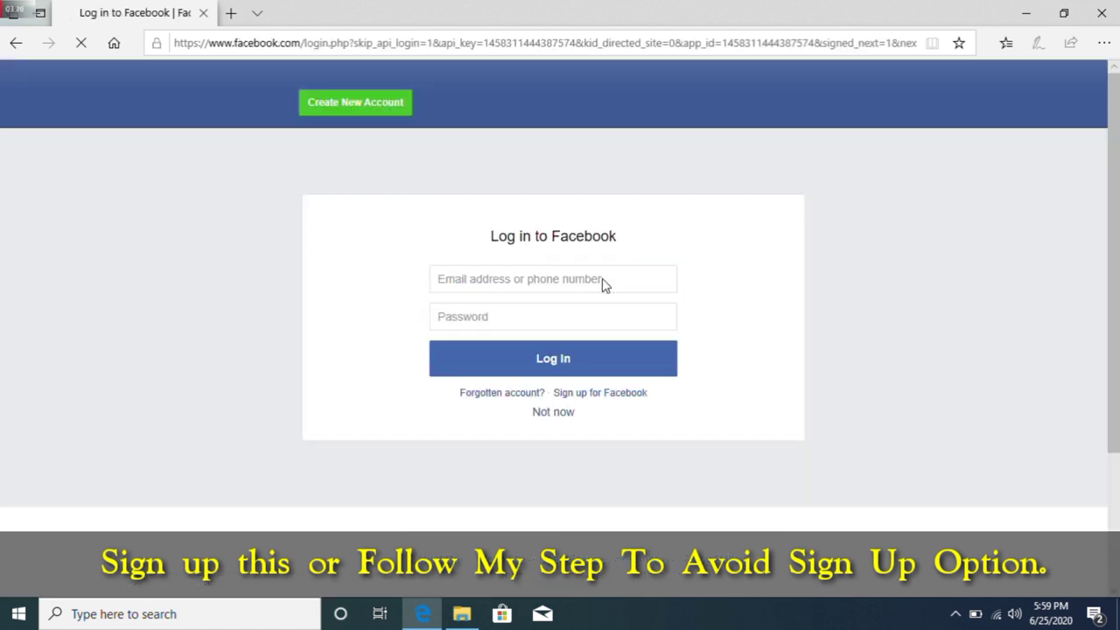
{"action": "left_click", "coordinate": [515, 285]}
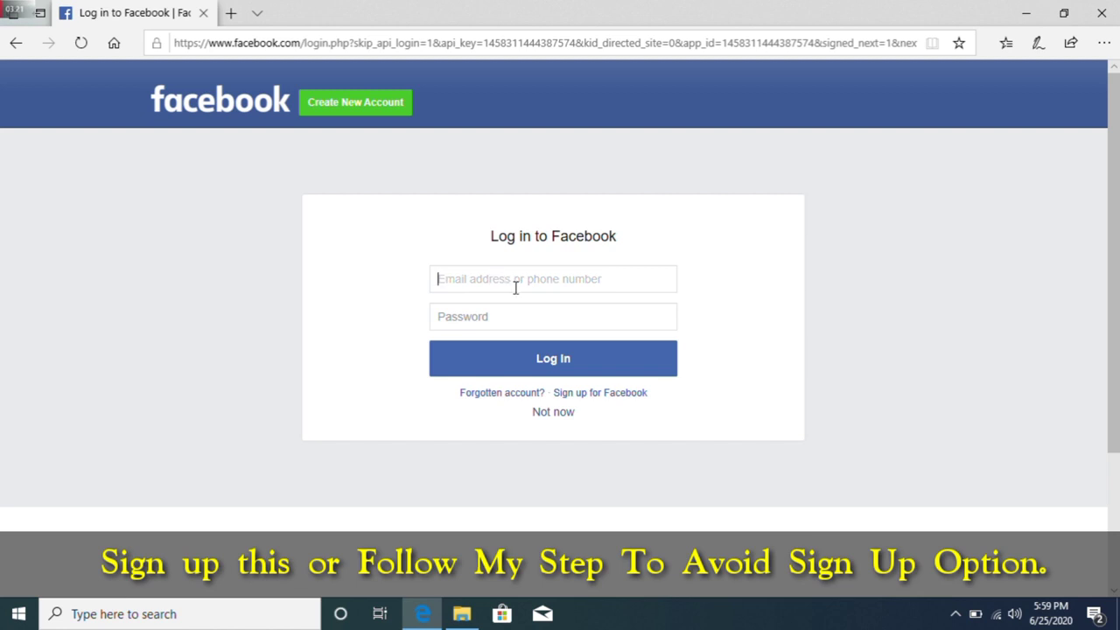
{"action": "left_click", "coordinate": [15, 44]}
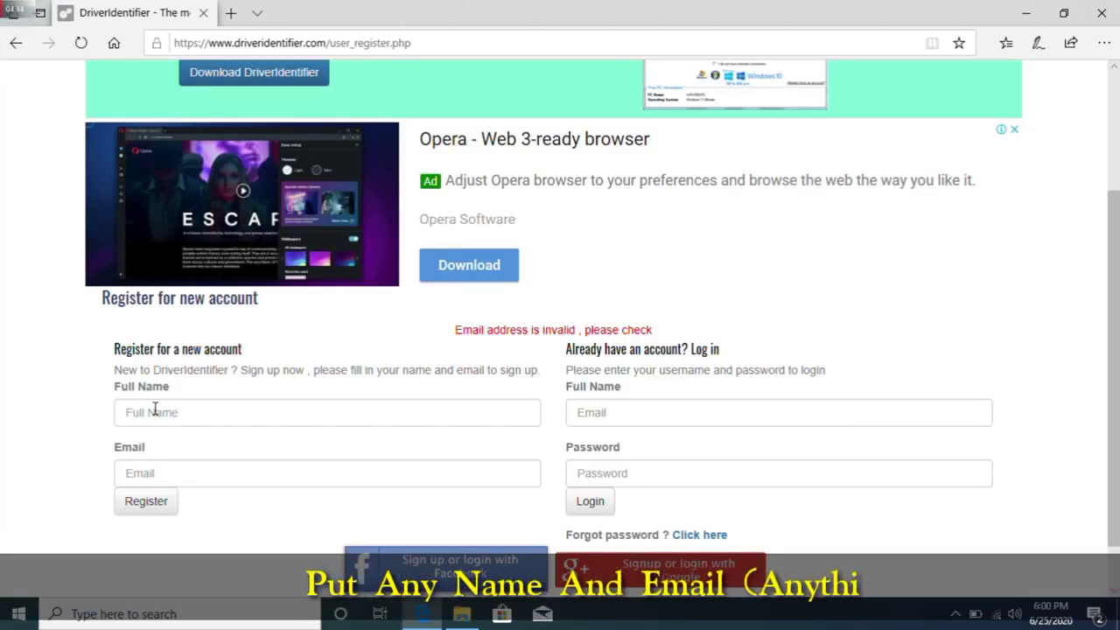
Enter a full name and e-mail address in the registration form and submit it
{"action": "left_click", "coordinate": [155, 411]}
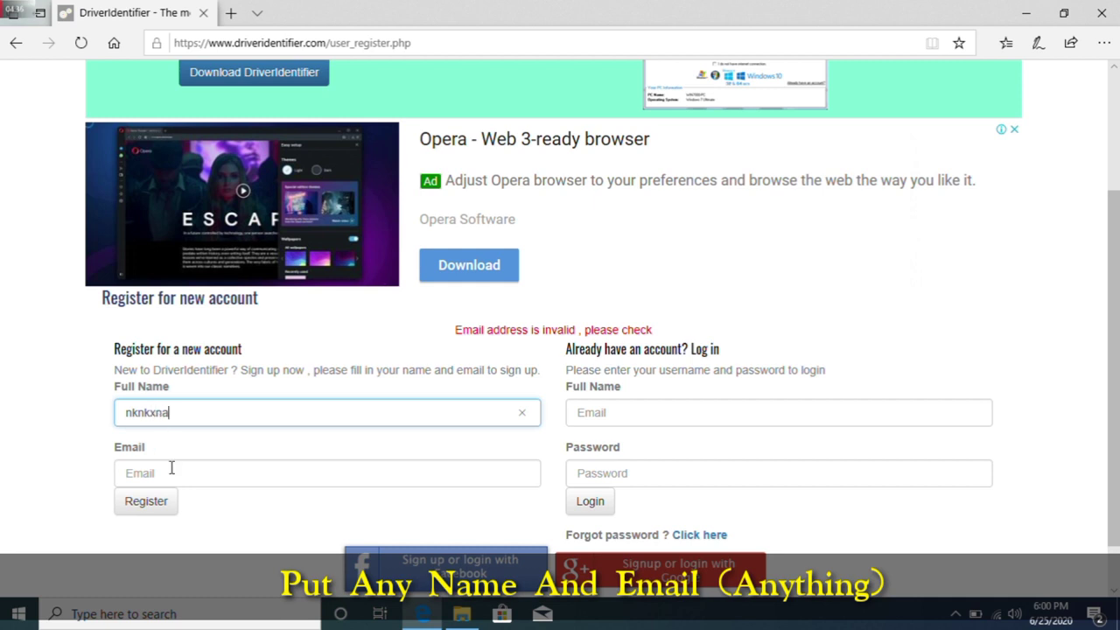
{"action": "left_click", "coordinate": [171, 473]}
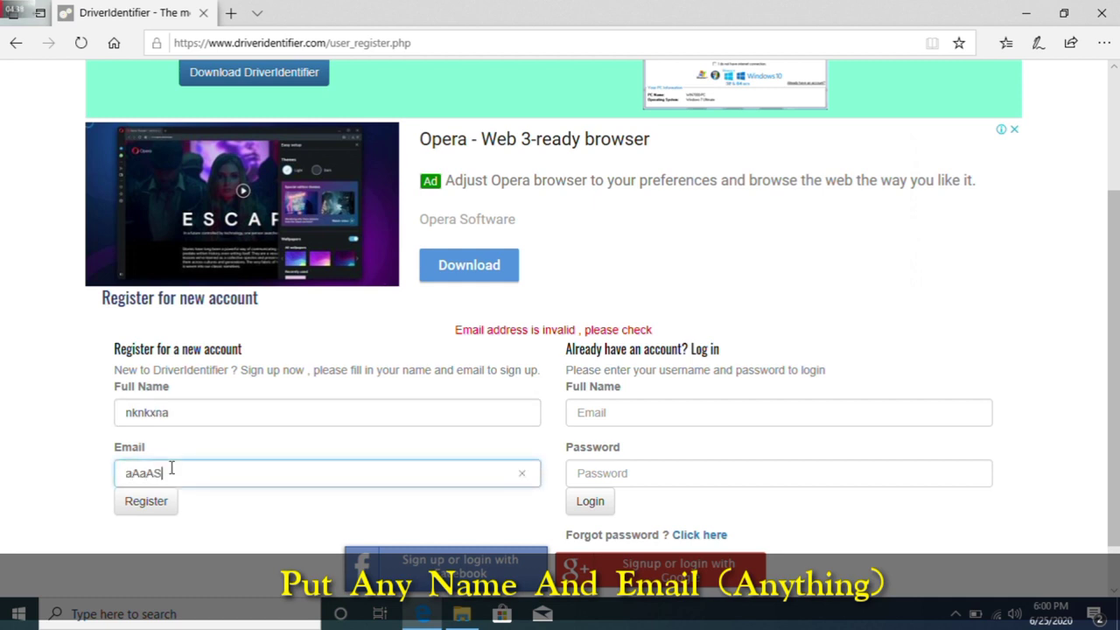
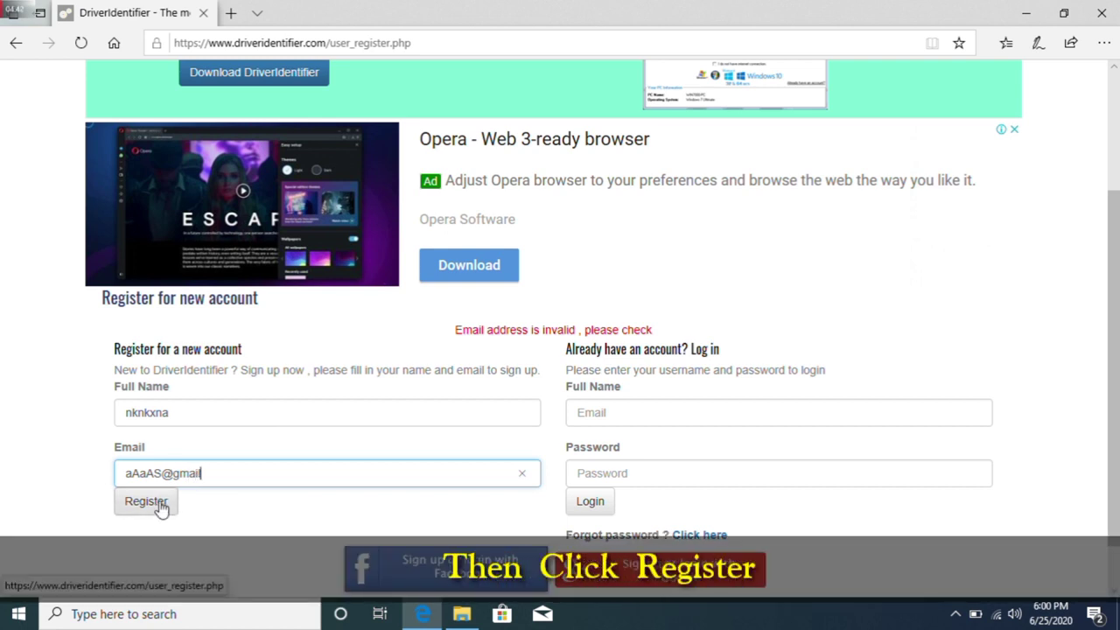
{"action": "left_click", "coordinate": [157, 505]}
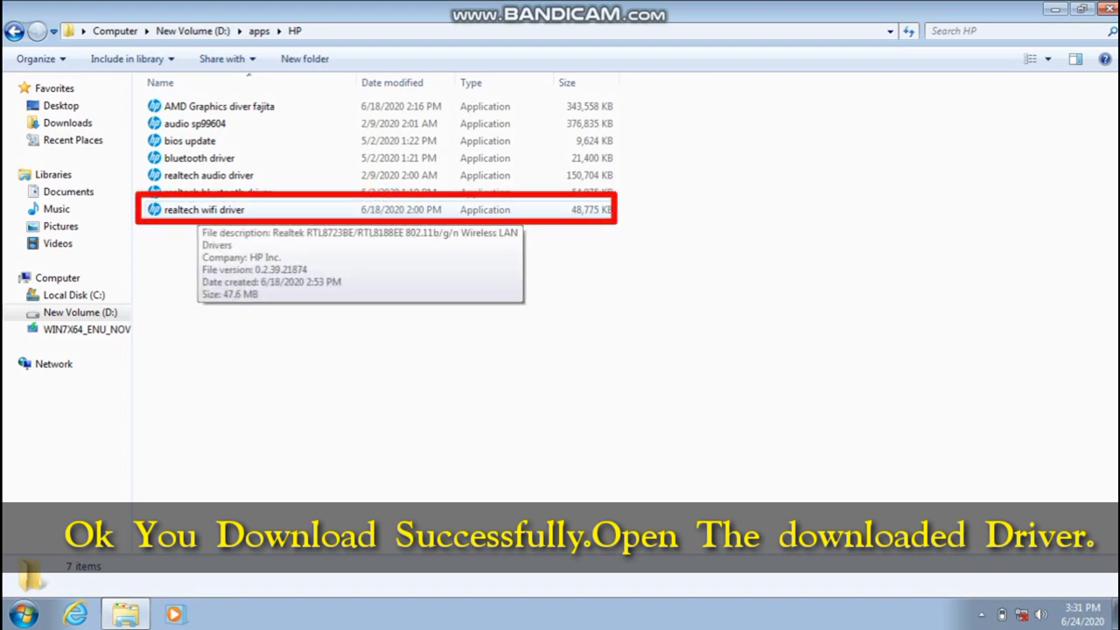
Run the realtech wifi driver package from D:\apps\HP and accept its licence terms
{"action": "left_click", "coordinate": [204, 210]}
{"action": "key", "text": "Return"}
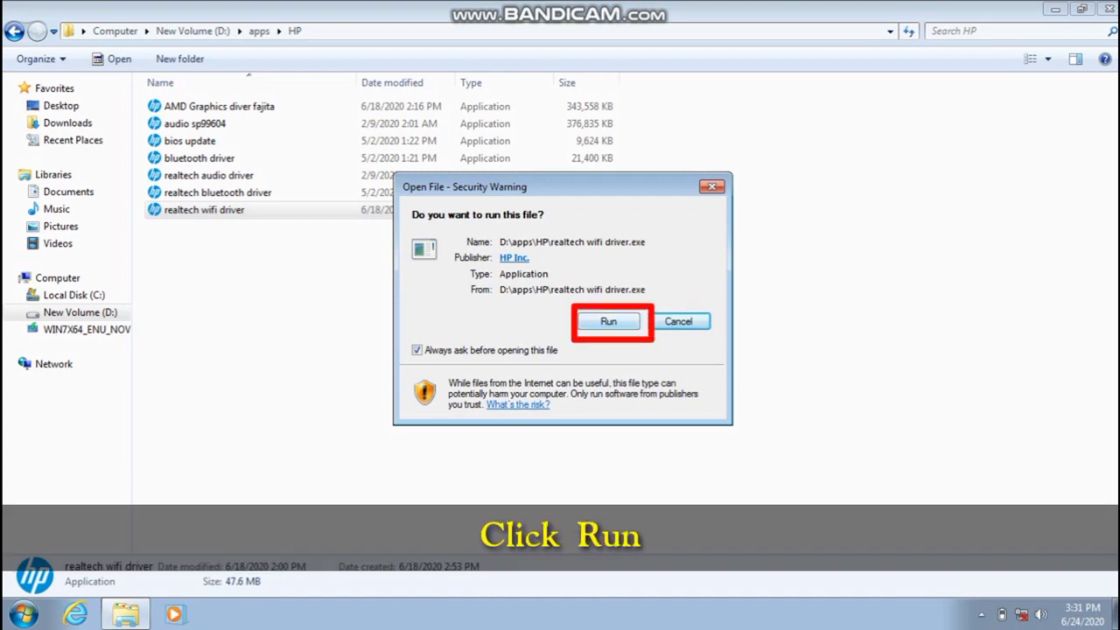
{"action": "key", "text": "Return"}
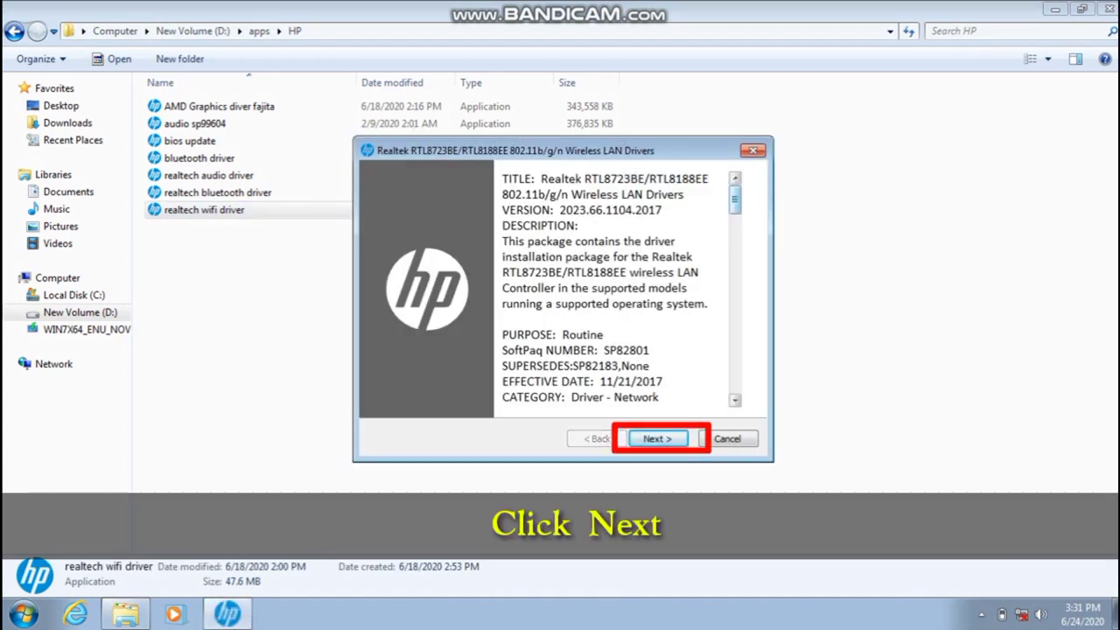
{"action": "scroll", "coordinate": [613, 289], "scroll_direction": "down", "scroll_amount": 10}
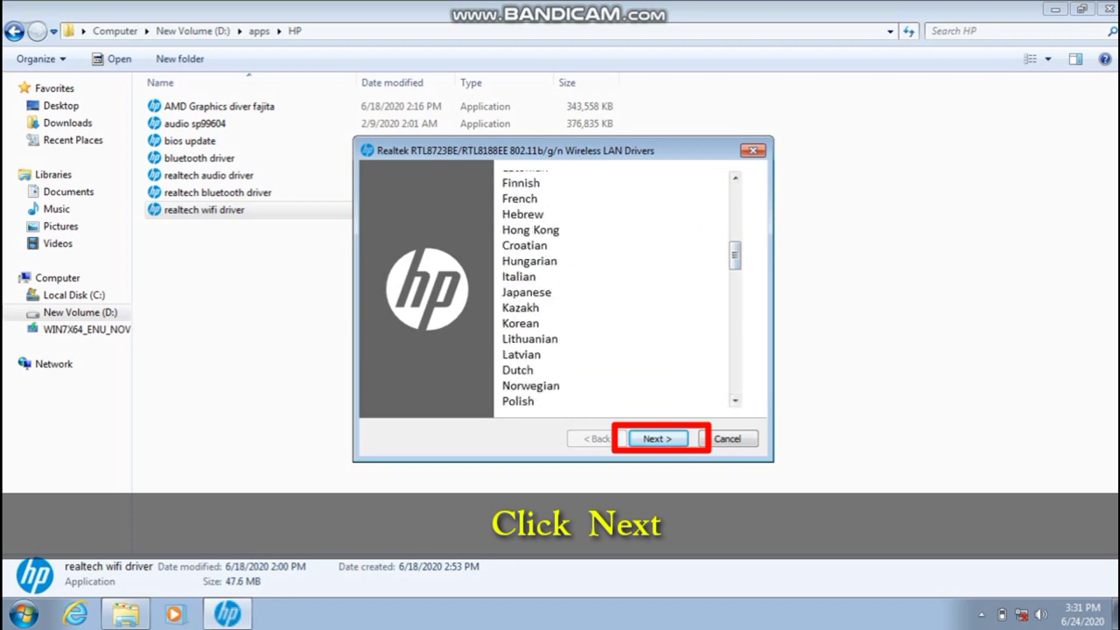
{"action": "key", "text": "Return"}
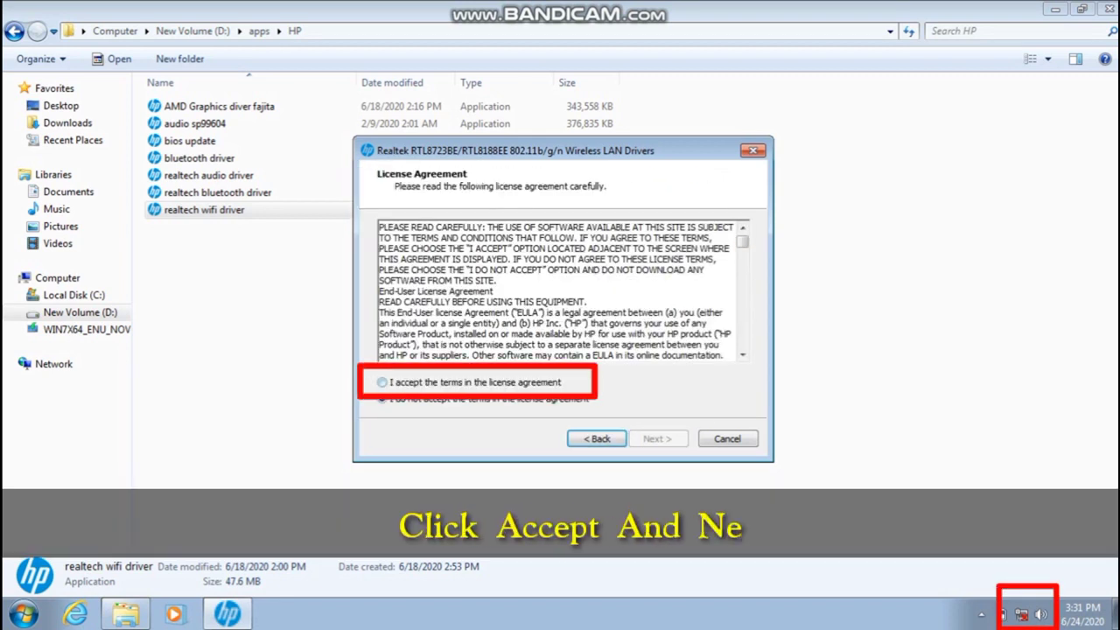
{"action": "left_click", "coordinate": [383, 382]}
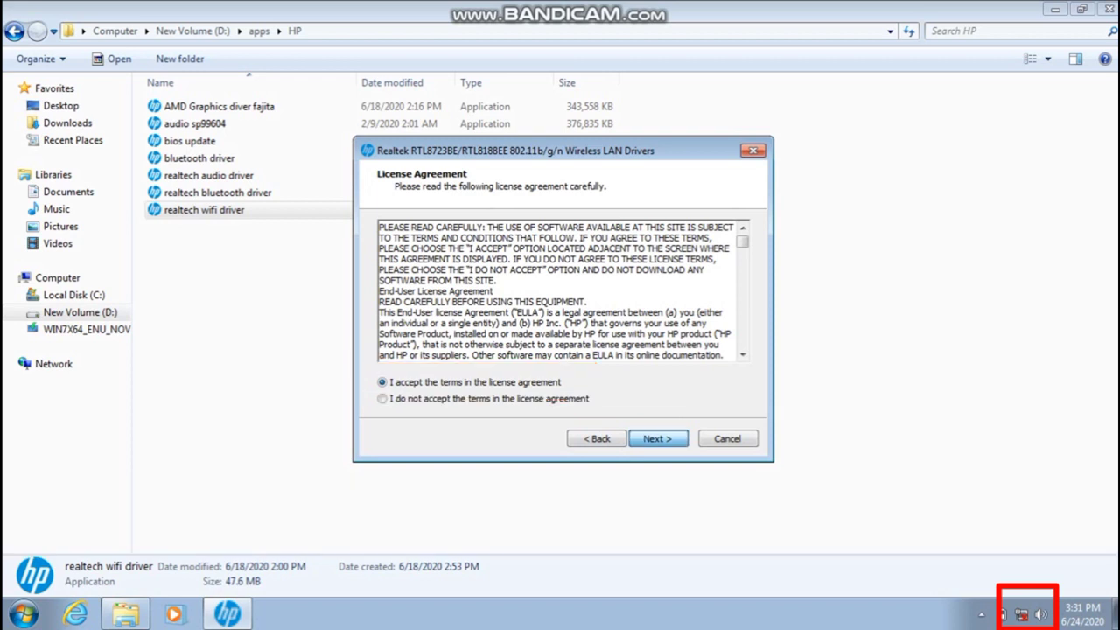
{"action": "key", "text": "Return"}
{"action": "key", "text": "Return"}
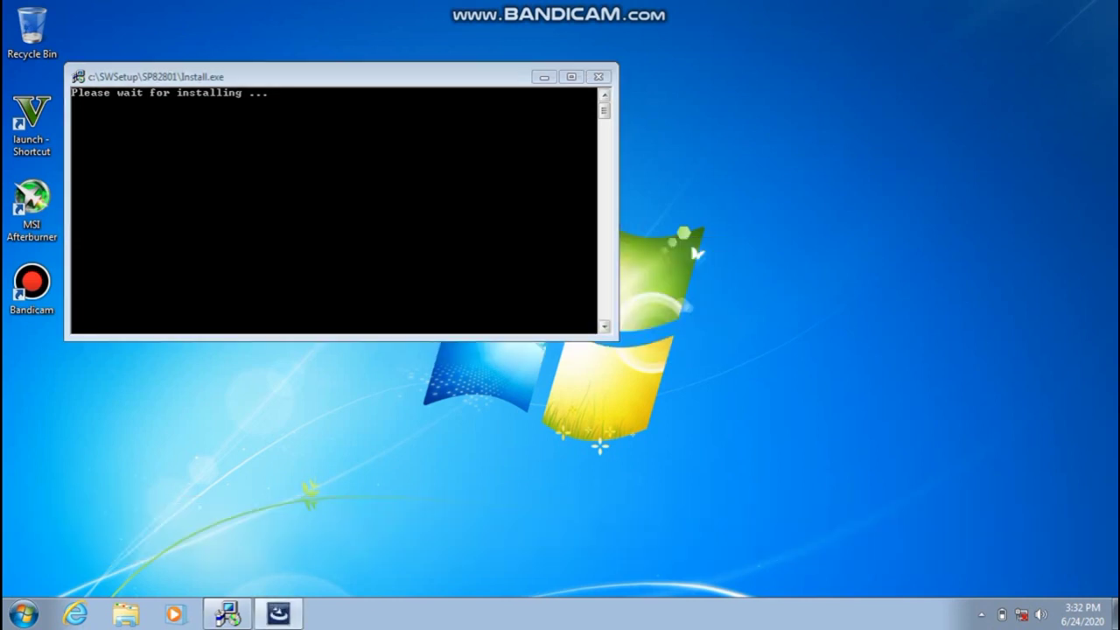
Bring the REALTEK PCIE Wireless LAN Driver wizard forward and install it to completion
{"action": "mouse_move", "coordinate": [228, 614]}
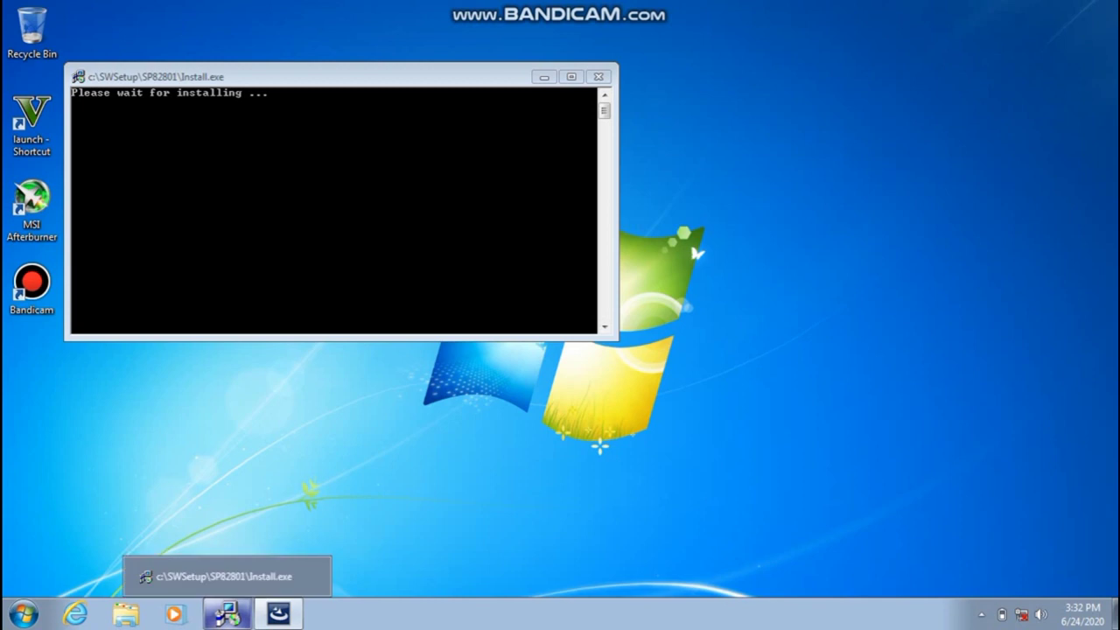
{"action": "mouse_move", "coordinate": [278, 614]}
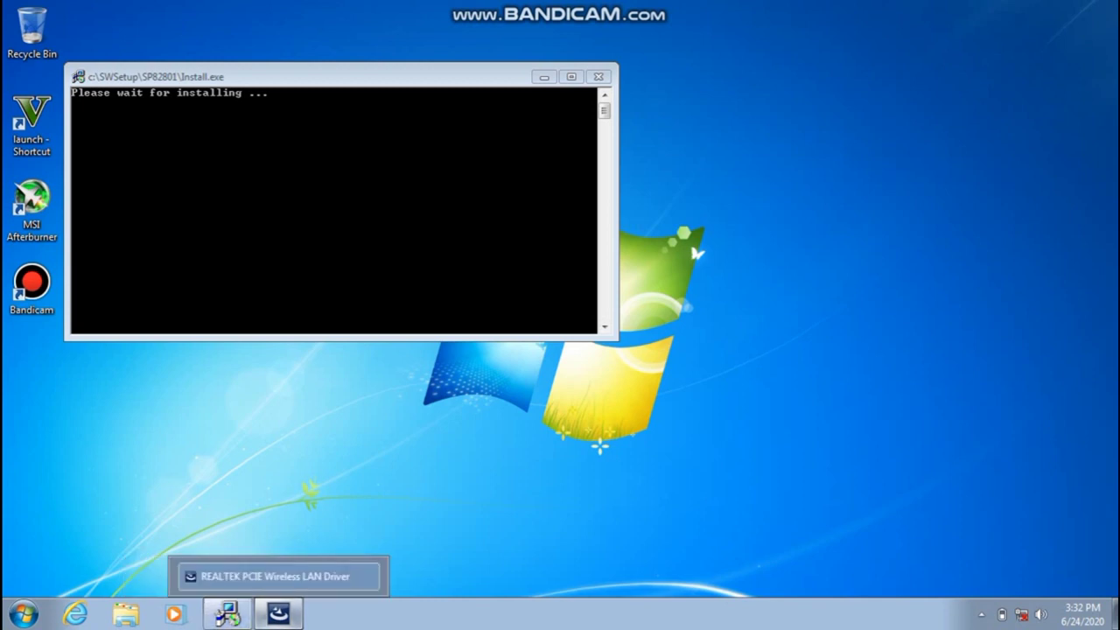
{"action": "left_click", "coordinate": [278, 614]}
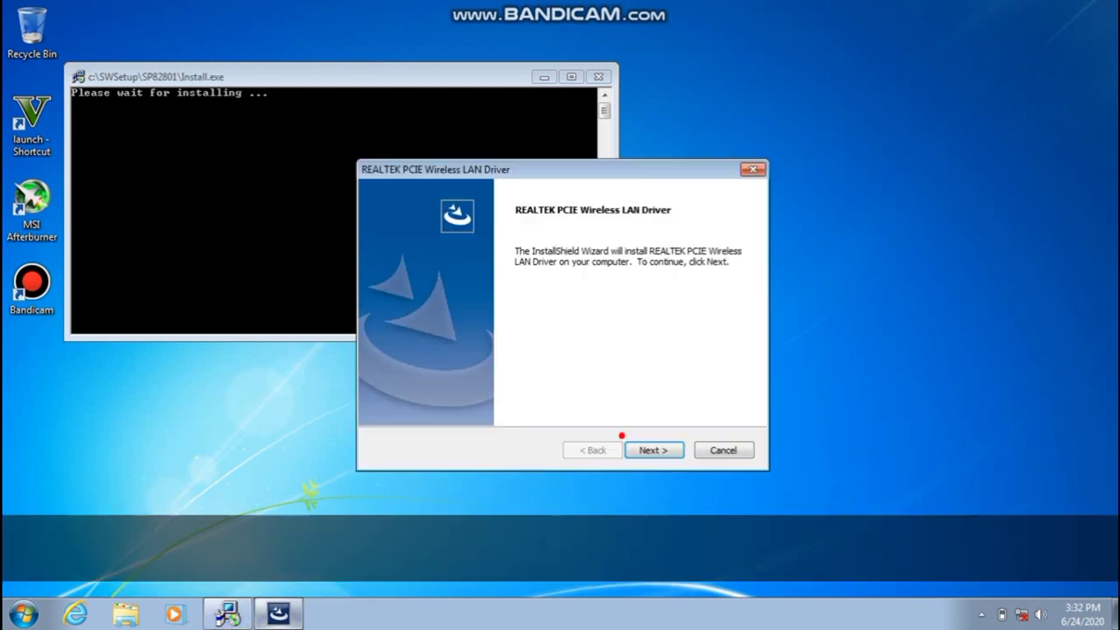
{"action": "key", "text": "Return"}
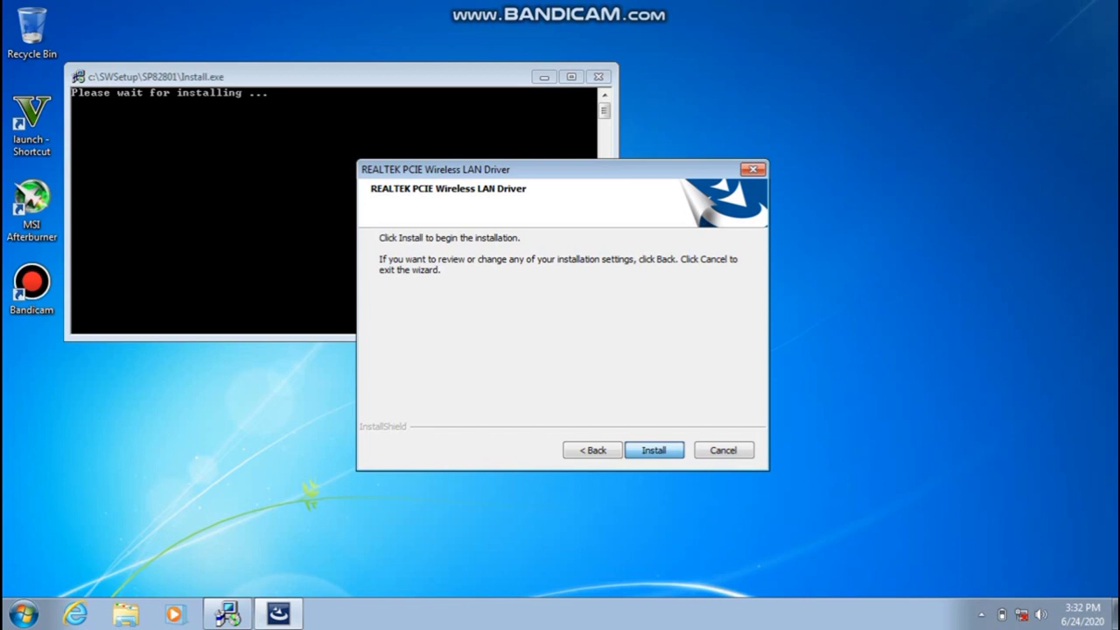
{"action": "key", "text": "Return"}
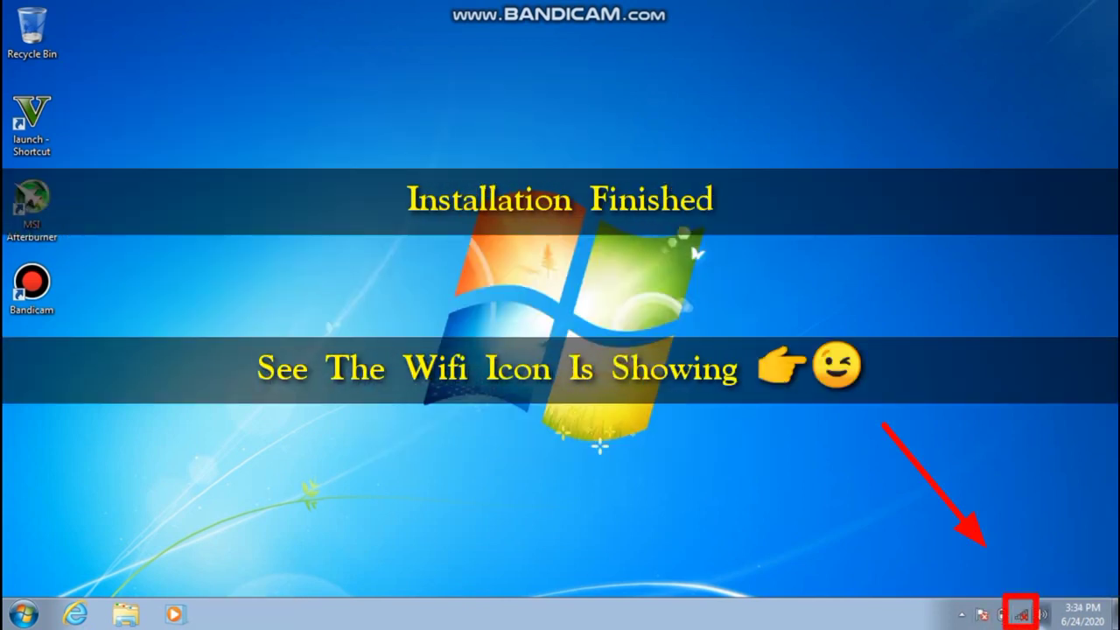
Pick the Hacking Server network from the tray's wireless list and choose Connect
{"action": "left_click", "coordinate": [1043, 614]}
{"action": "left_click", "coordinate": [1022, 614]}
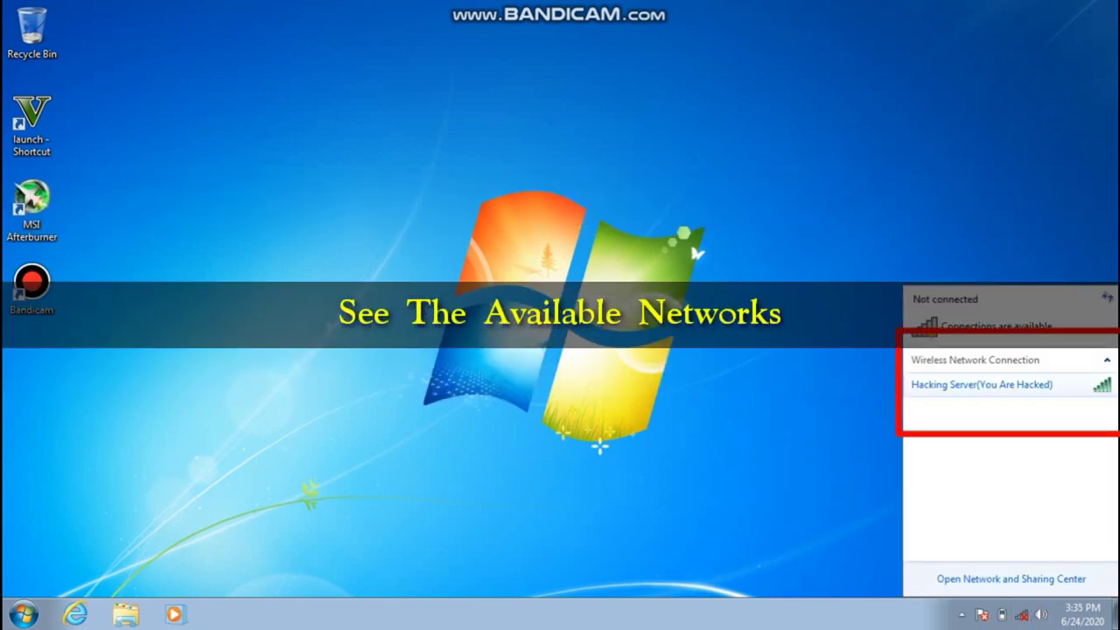
{"action": "left_click", "coordinate": [982, 384]}
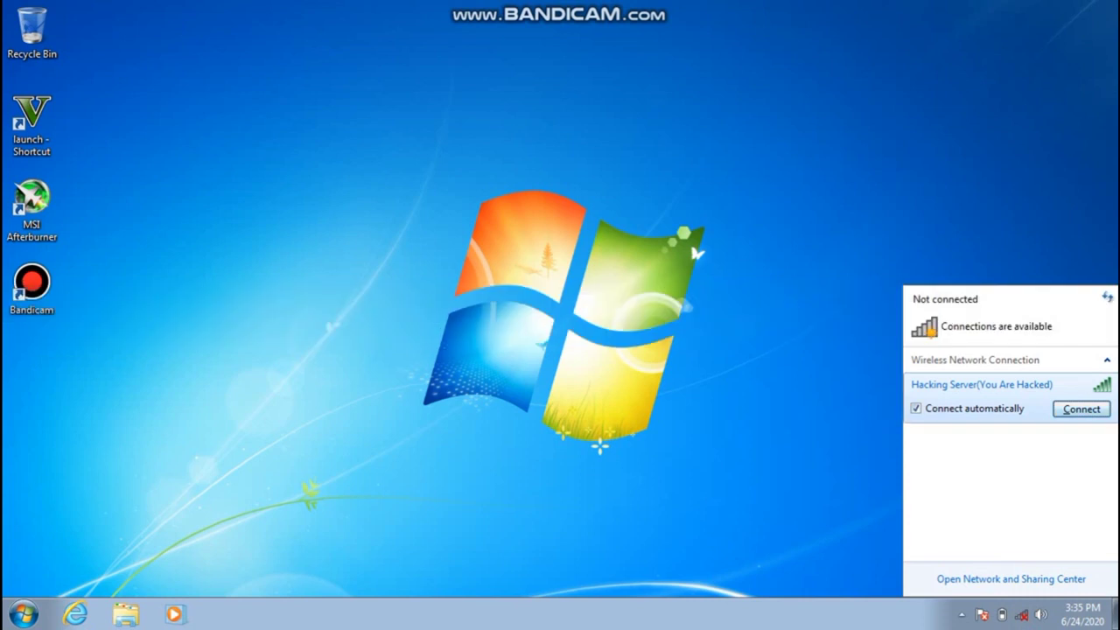
{"action": "left_click", "coordinate": [1080, 407]}
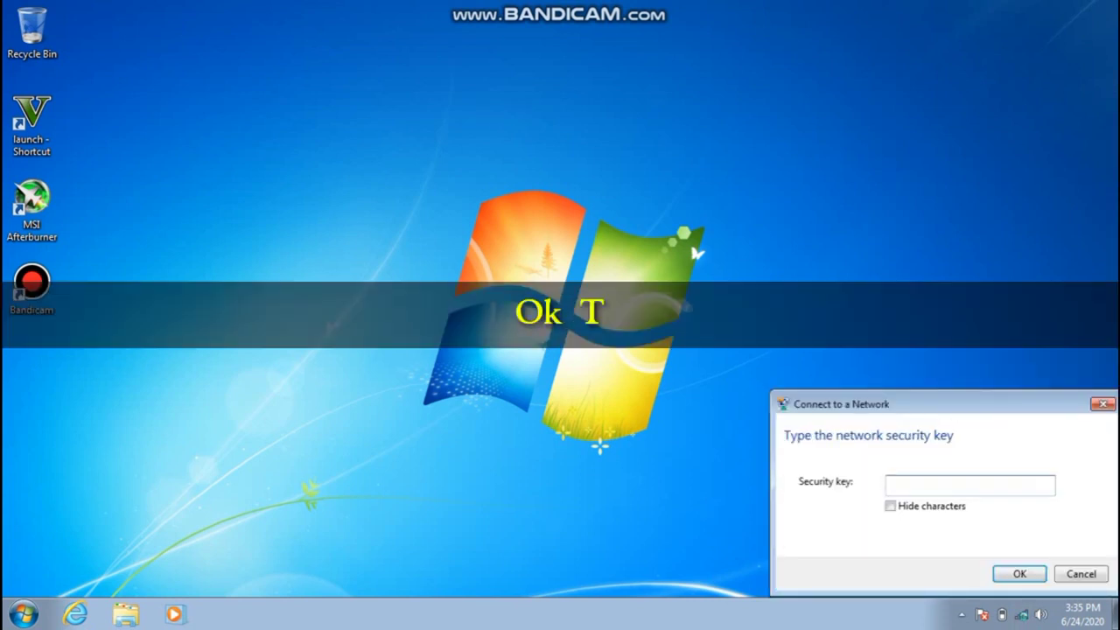